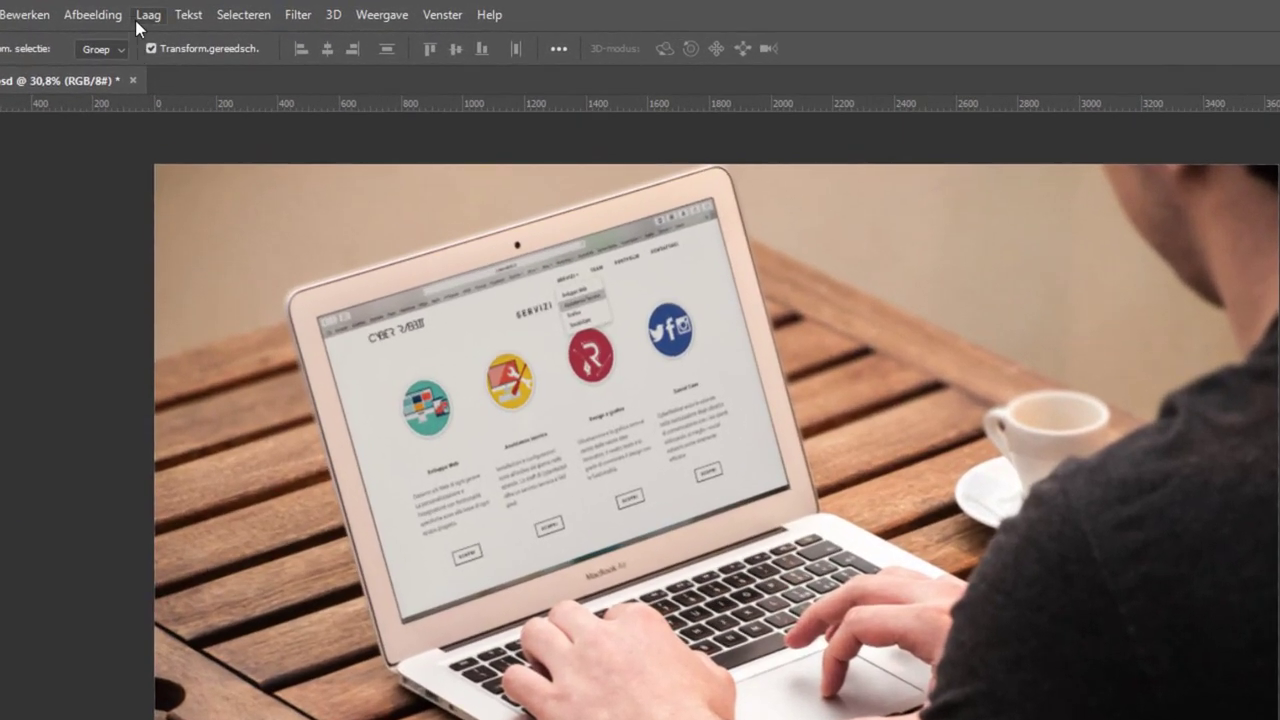
Step: Add a new empty layer named 'scherm' above the Achtergrond photo
{"action": "left_click", "coordinate": [168, 11]}
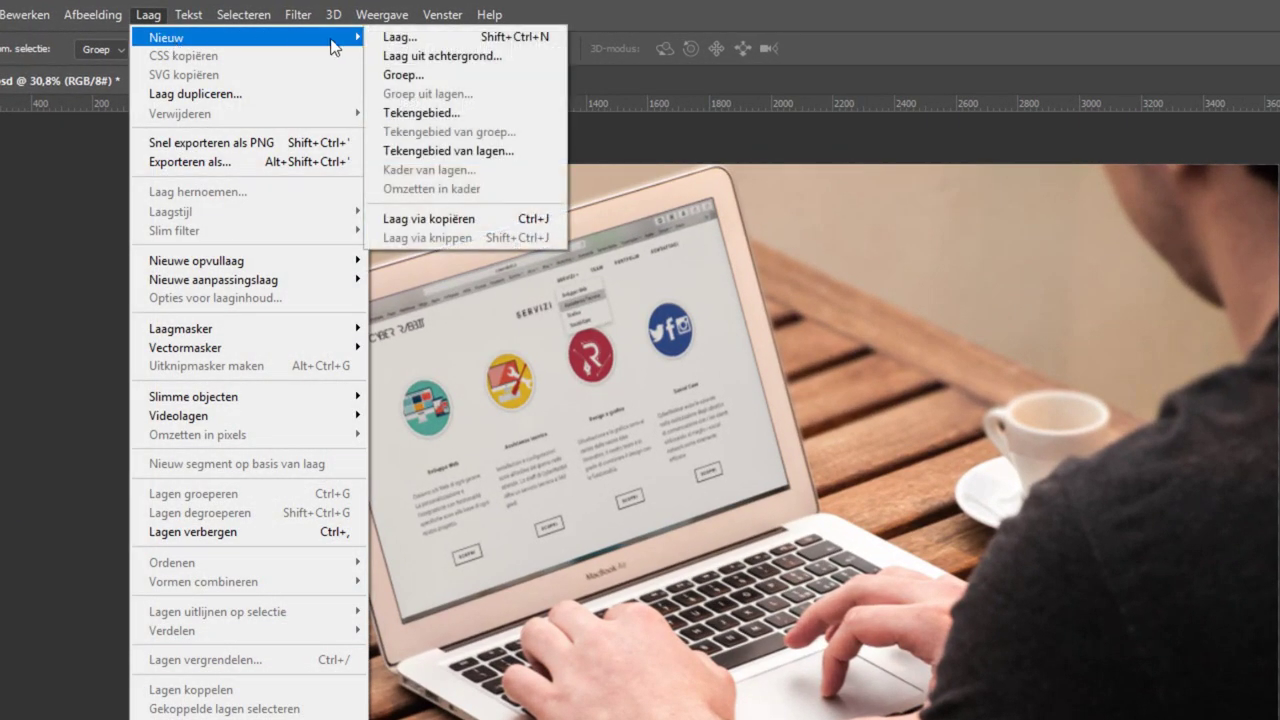
{"action": "mouse_move", "coordinate": [166, 37]}
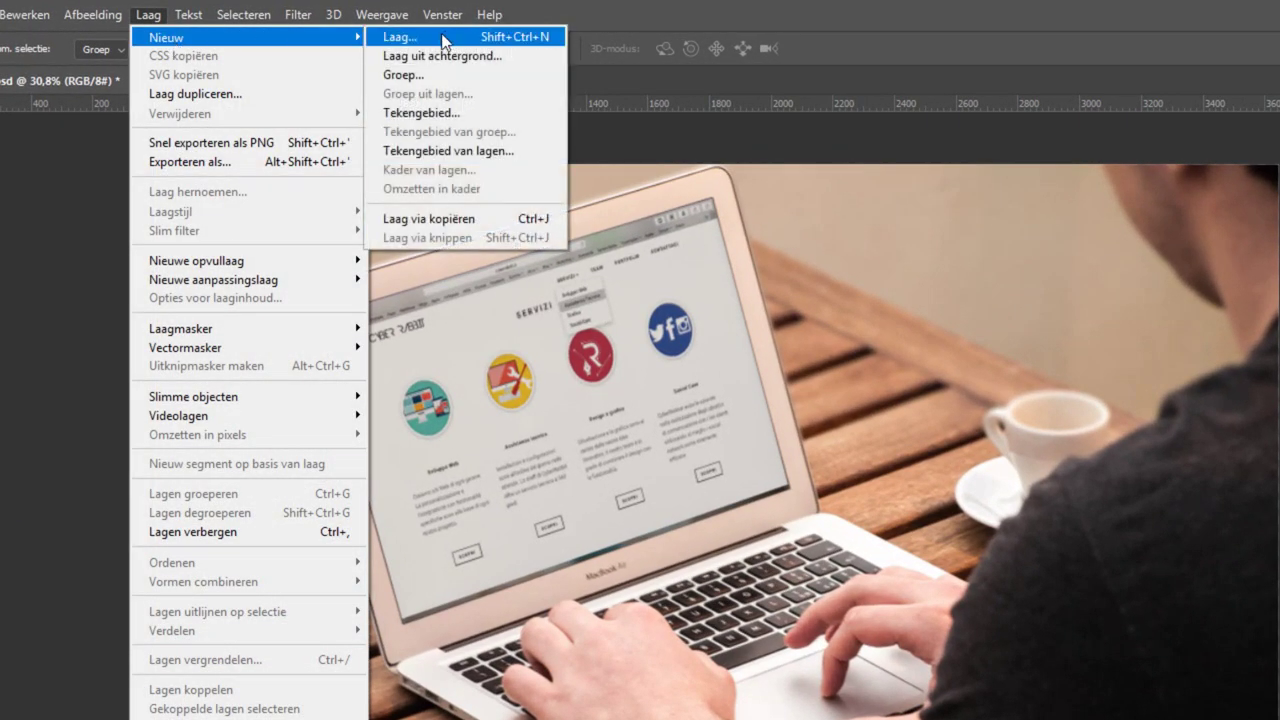
{"action": "left_click", "coordinate": [444, 40]}
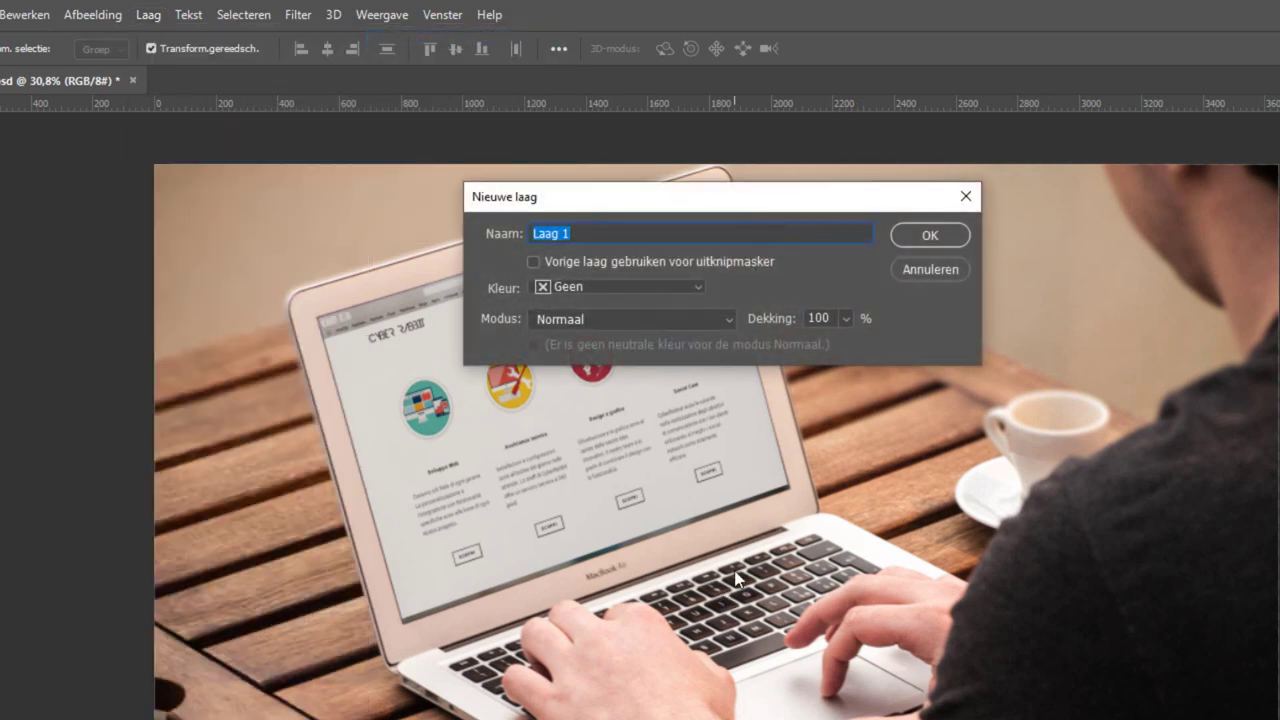
{"action": "type", "text": "scherm"}
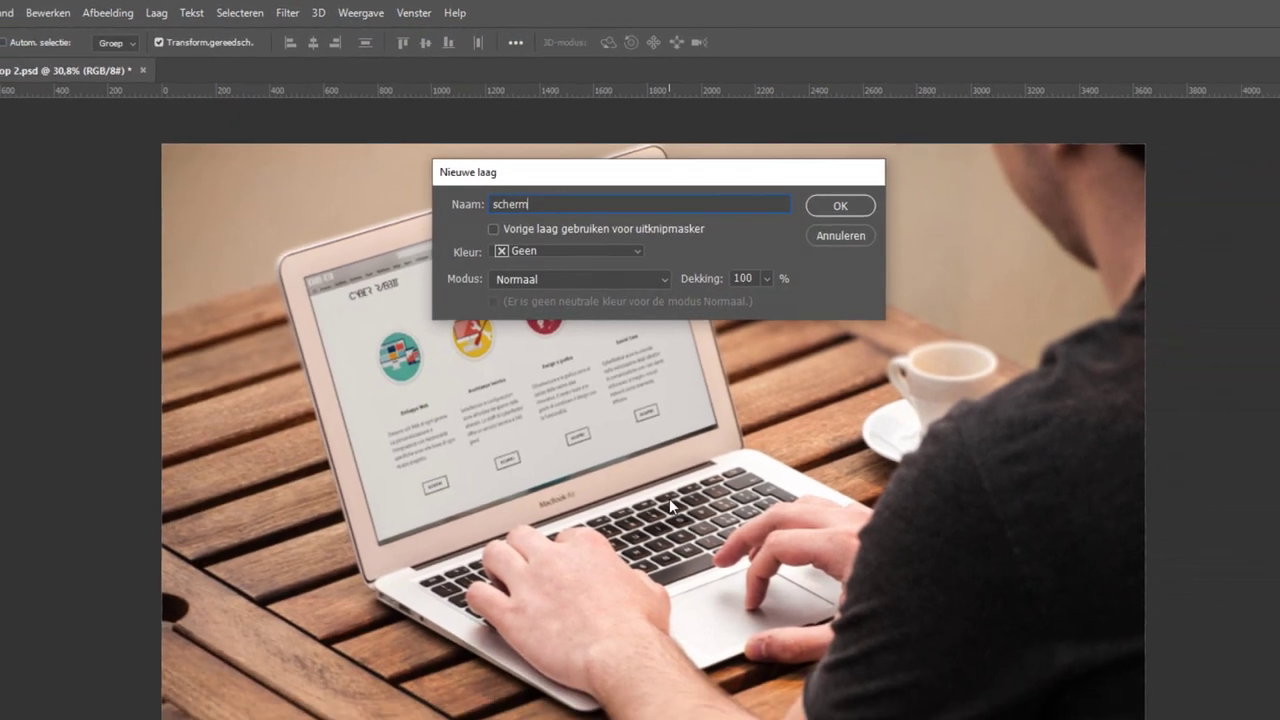
{"action": "key", "text": "Return"}
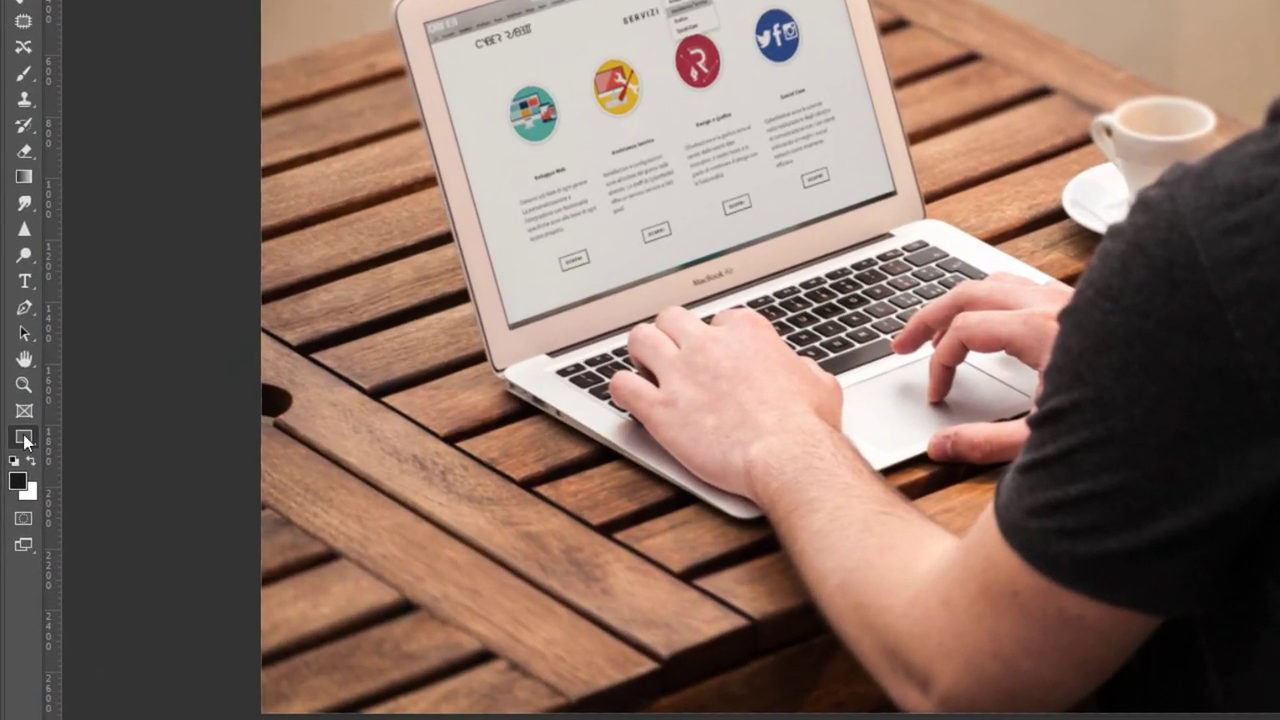
Step: Select the Rechthoek (Rectangle) tool and set its mode to Pixels
{"action": "left_click", "coordinate": [28, 440]}
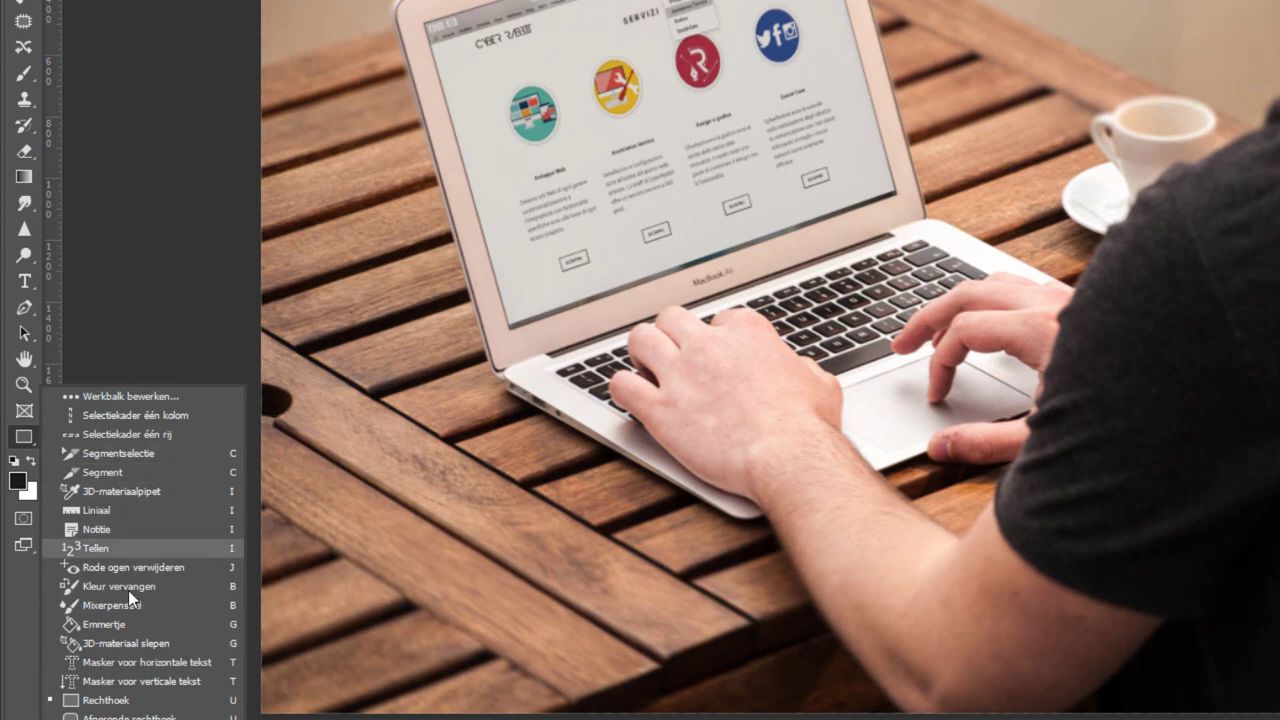
{"action": "left_click", "coordinate": [130, 703]}
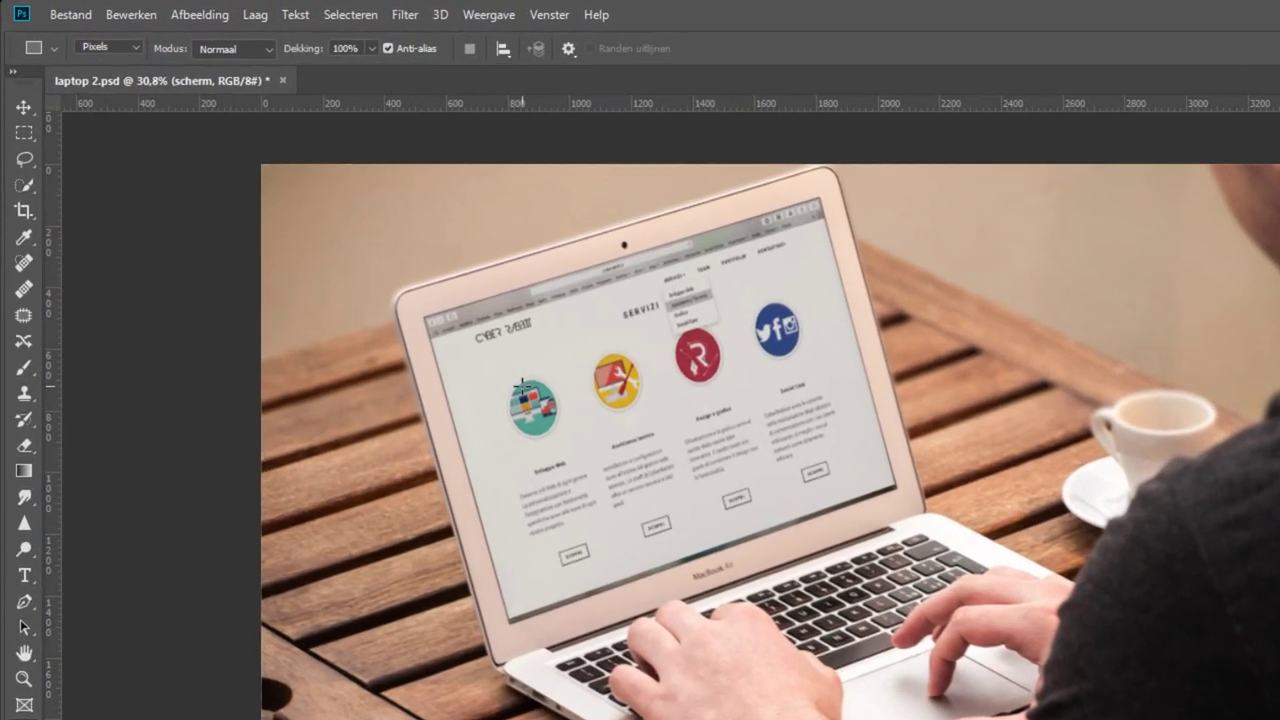
{"action": "left_click", "coordinate": [134, 50]}
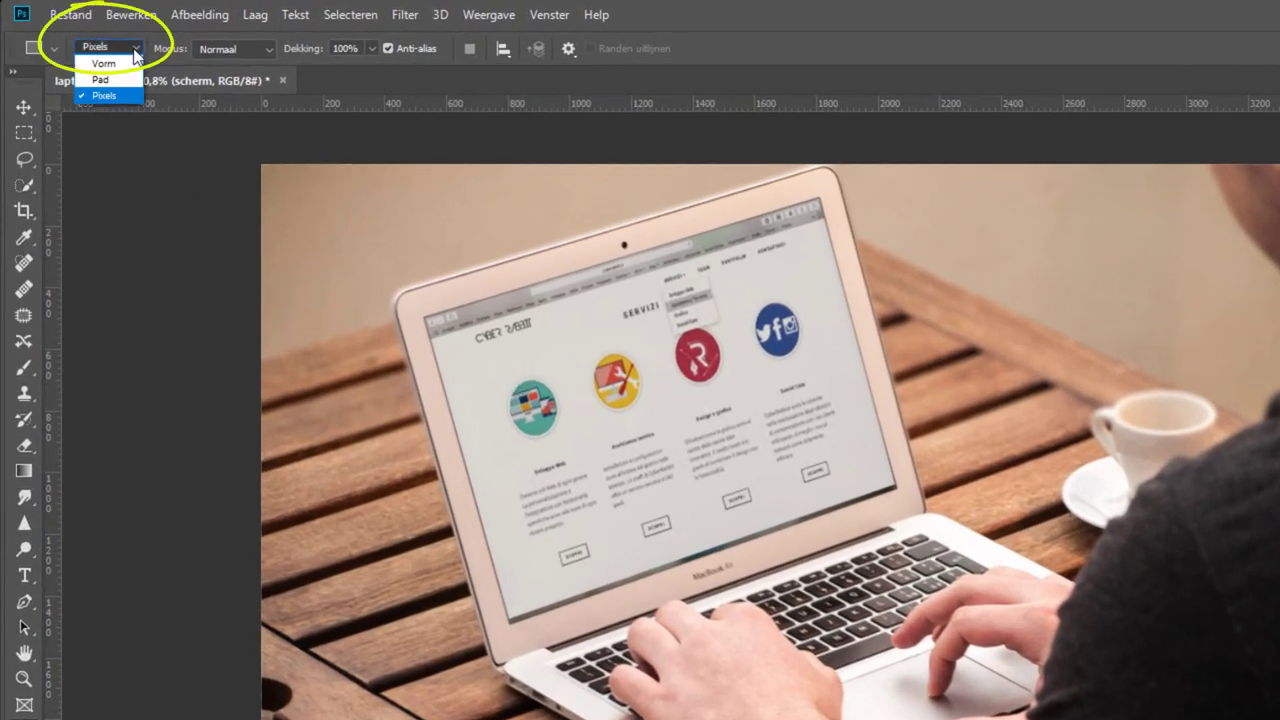
{"action": "left_click", "coordinate": [114, 95]}
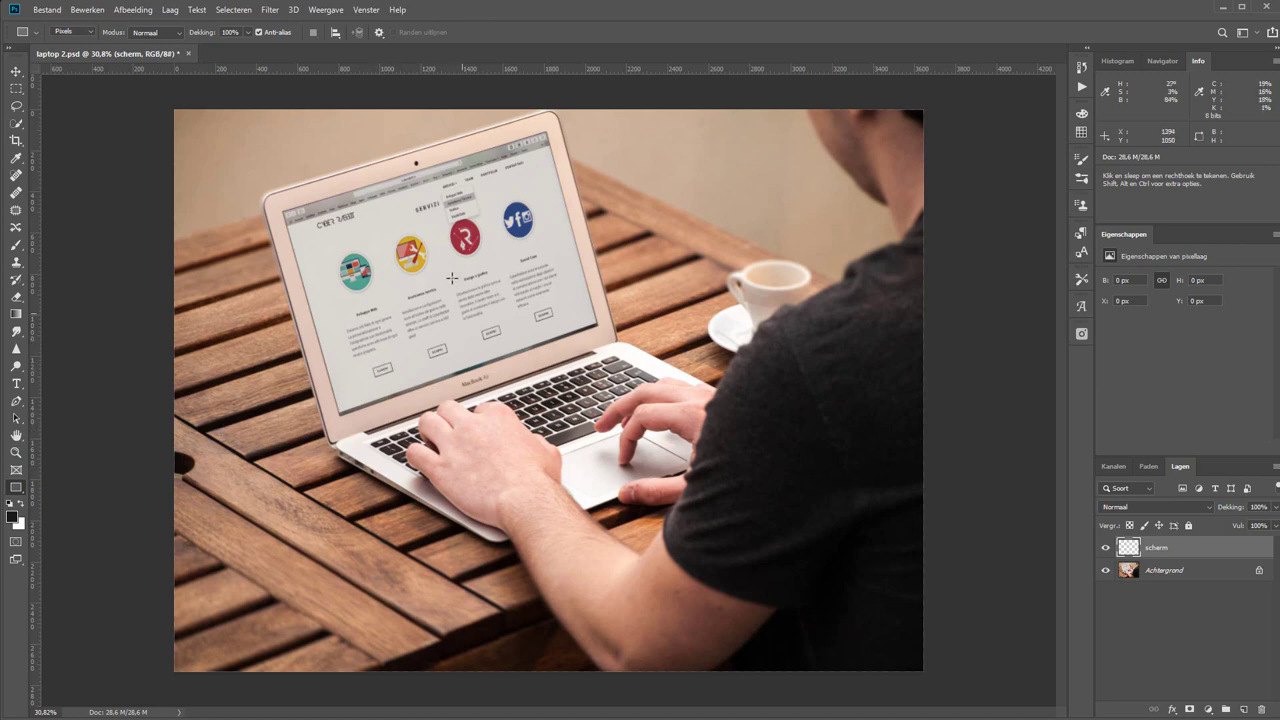
Step: Draw a 1600 × 1000 px pixel rectangle on the scherm layer by exact size
{"action": "left_click", "coordinate": [511, 248]}
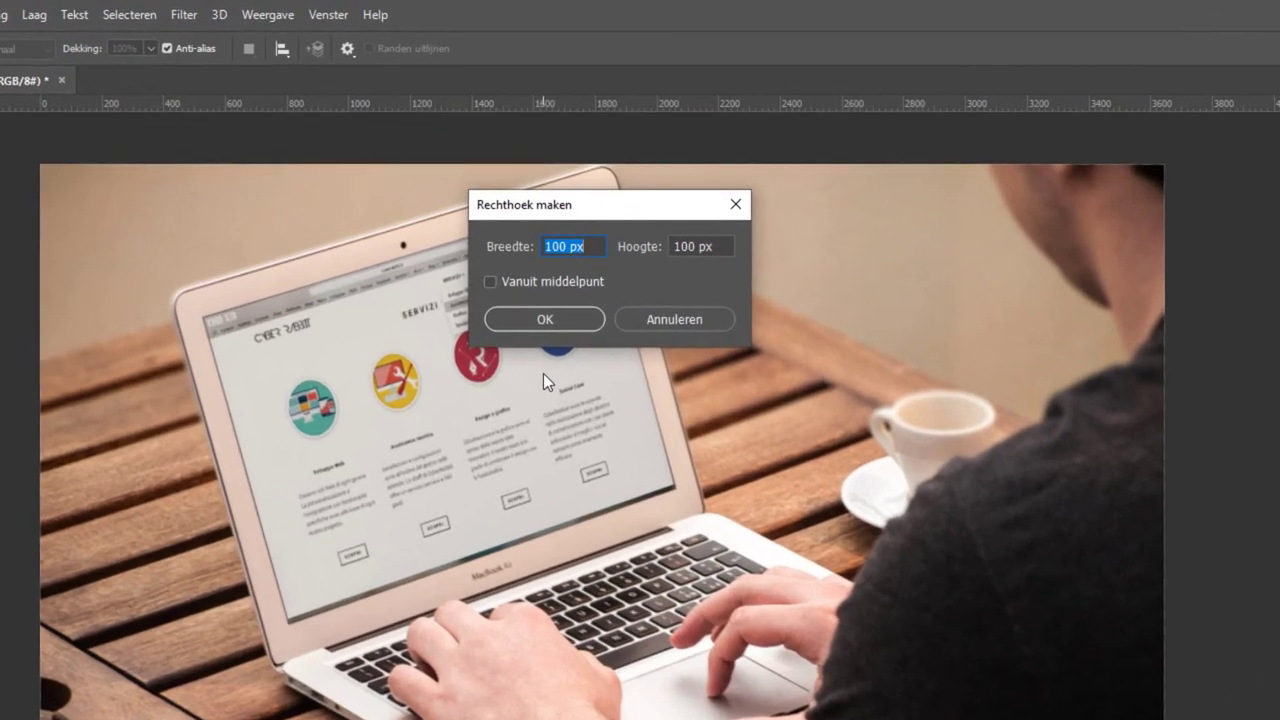
{"action": "type", "text": "1600"}
{"action": "key", "text": "Tab"}
{"action": "type", "text": "100"}
{"action": "type", "text": "0"}
{"action": "key", "text": "Tab"}
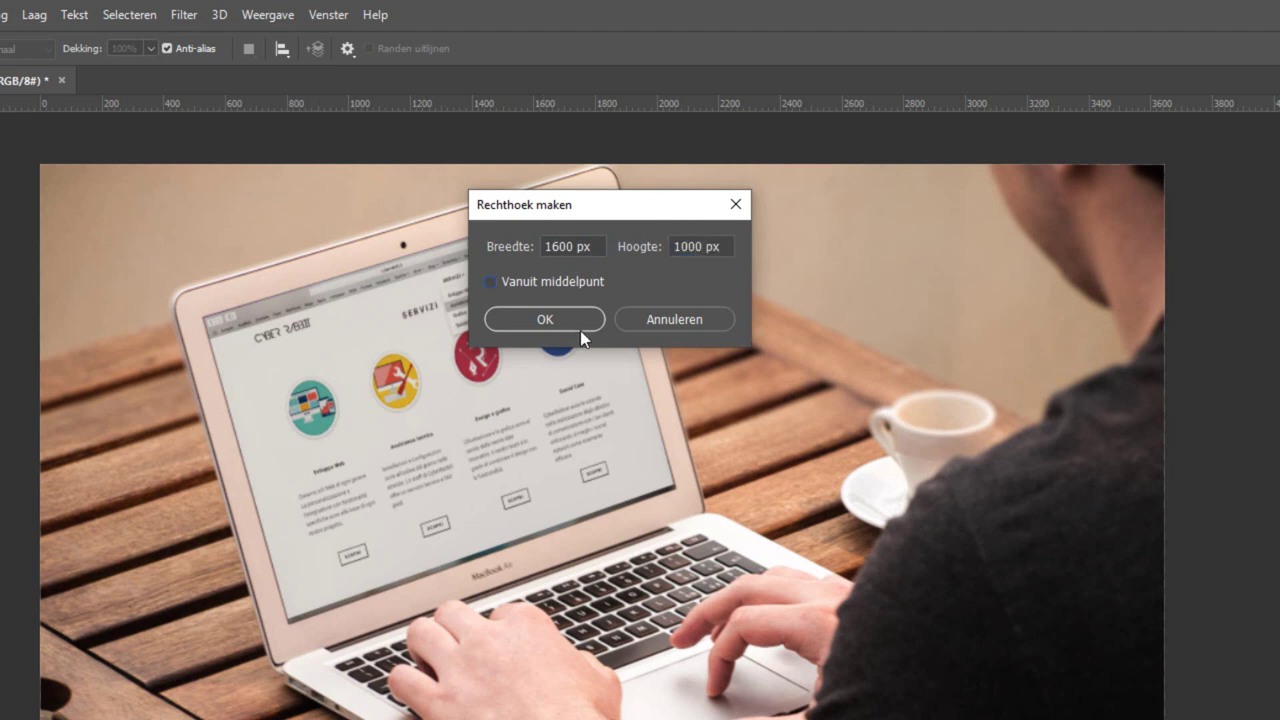
{"action": "left_click", "coordinate": [545, 319]}
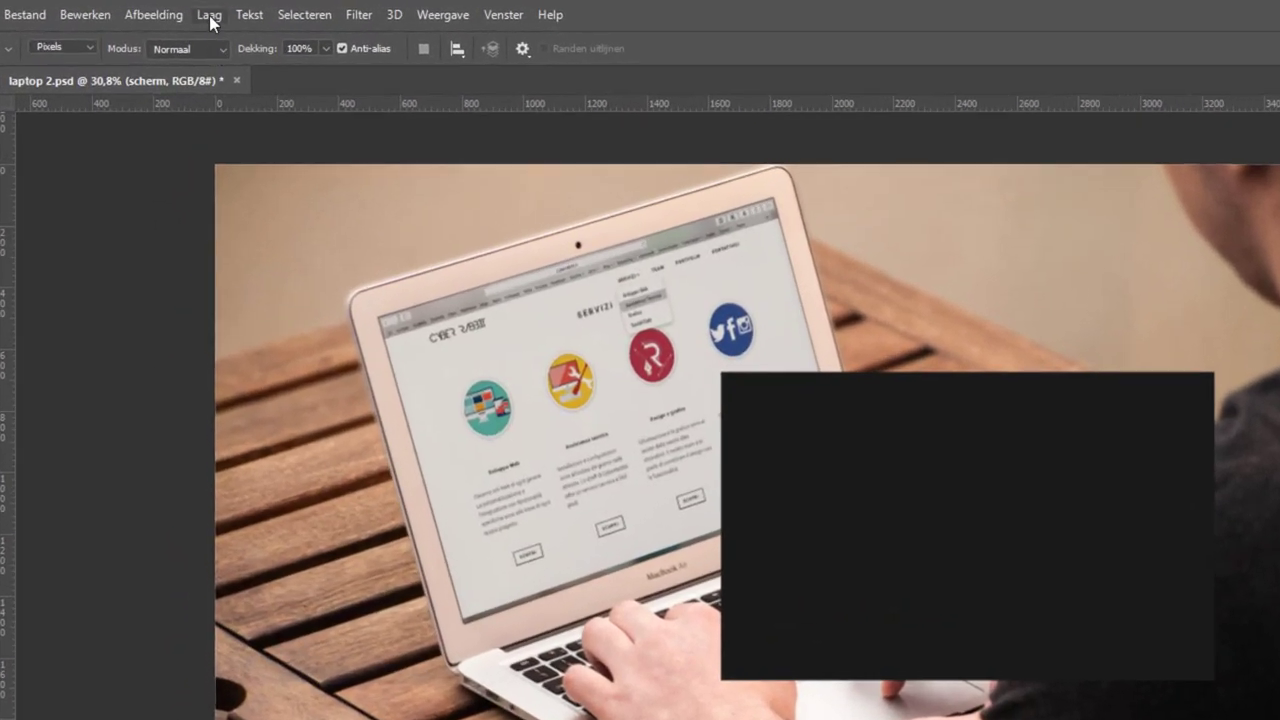
Step: Convert the scherm layer into an embedded smart object (scherm.psb)
{"action": "left_click", "coordinate": [172, 11]}
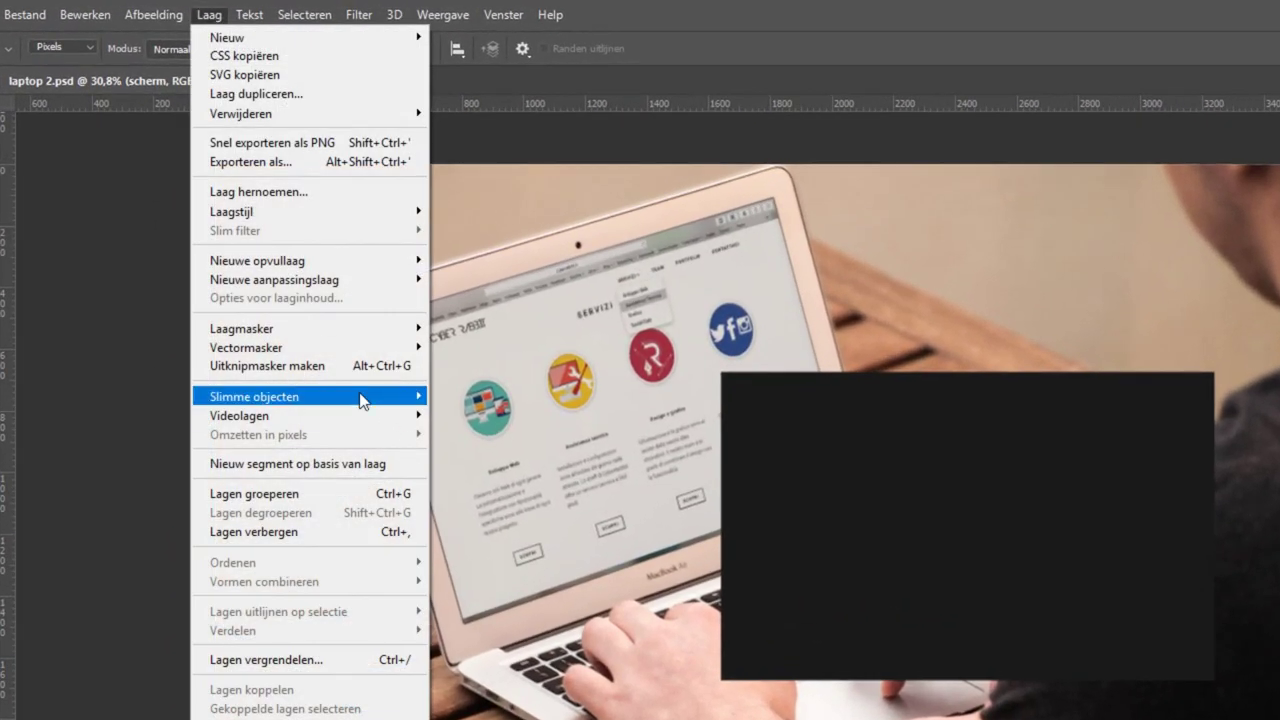
{"action": "mouse_move", "coordinate": [255, 396]}
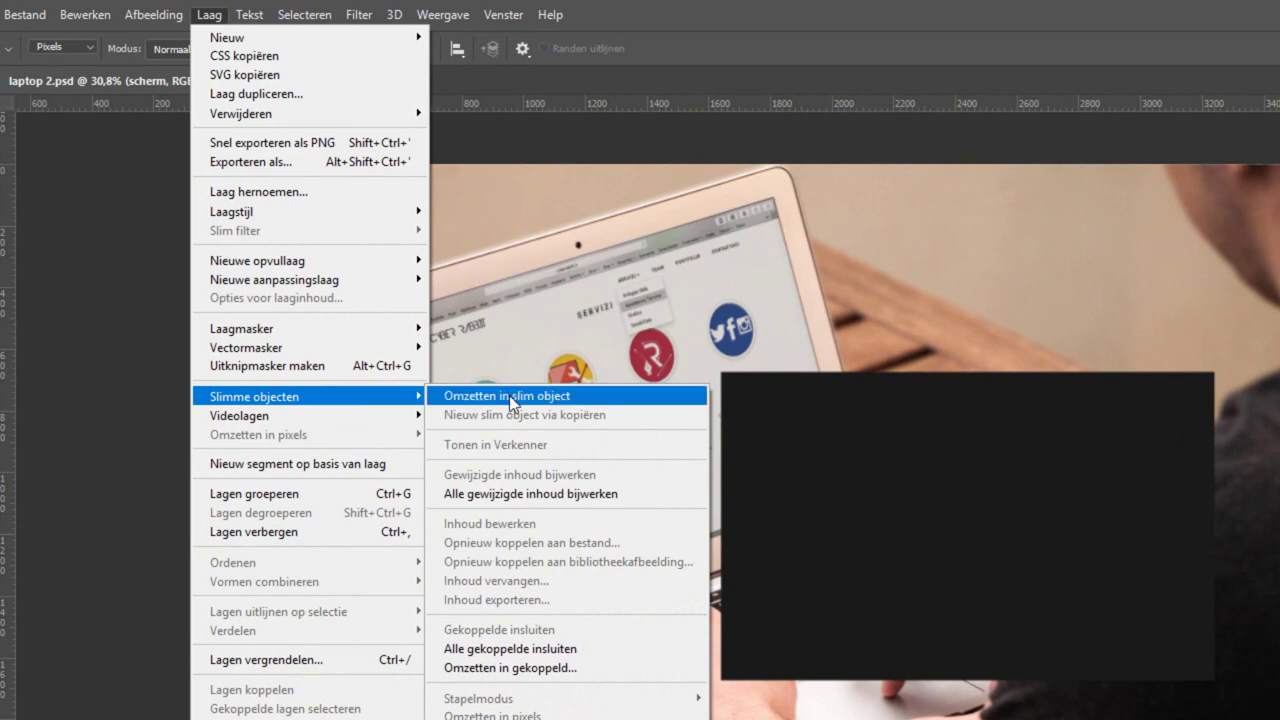
{"action": "left_click", "coordinate": [511, 397]}
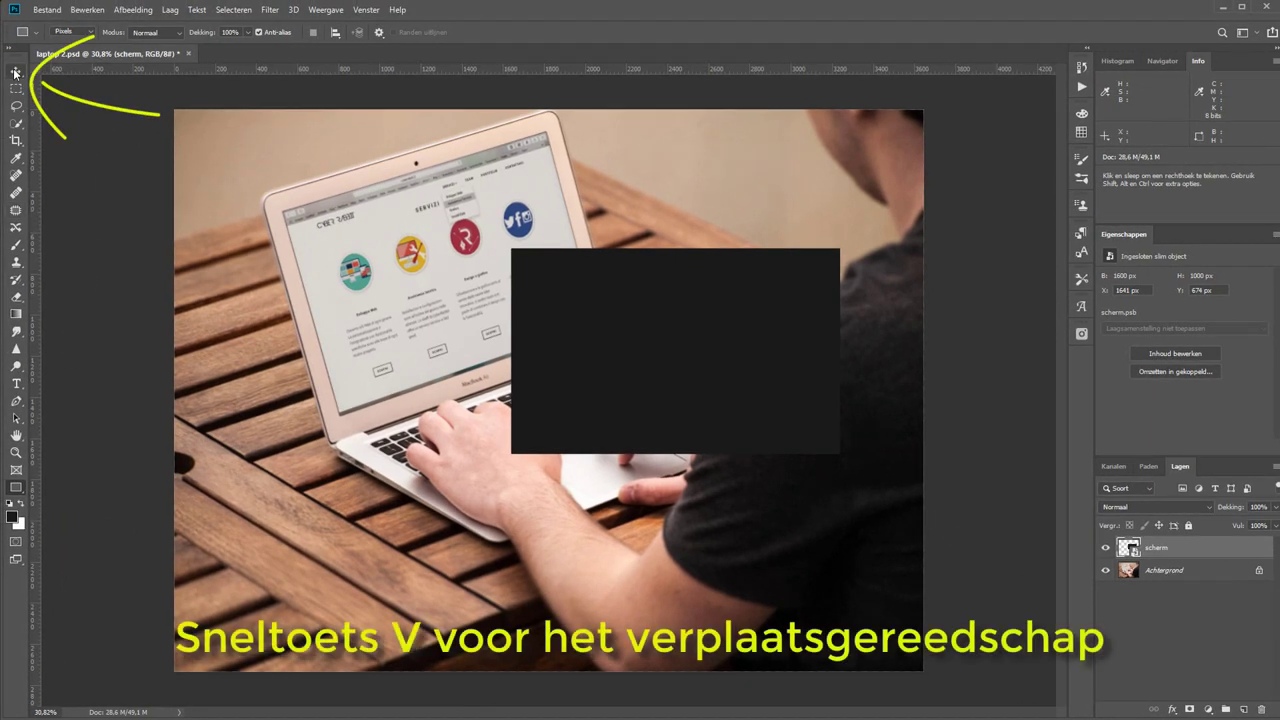
Step: Move the dark rectangle roughly onto the laptop screen
{"action": "key", "text": "v"}
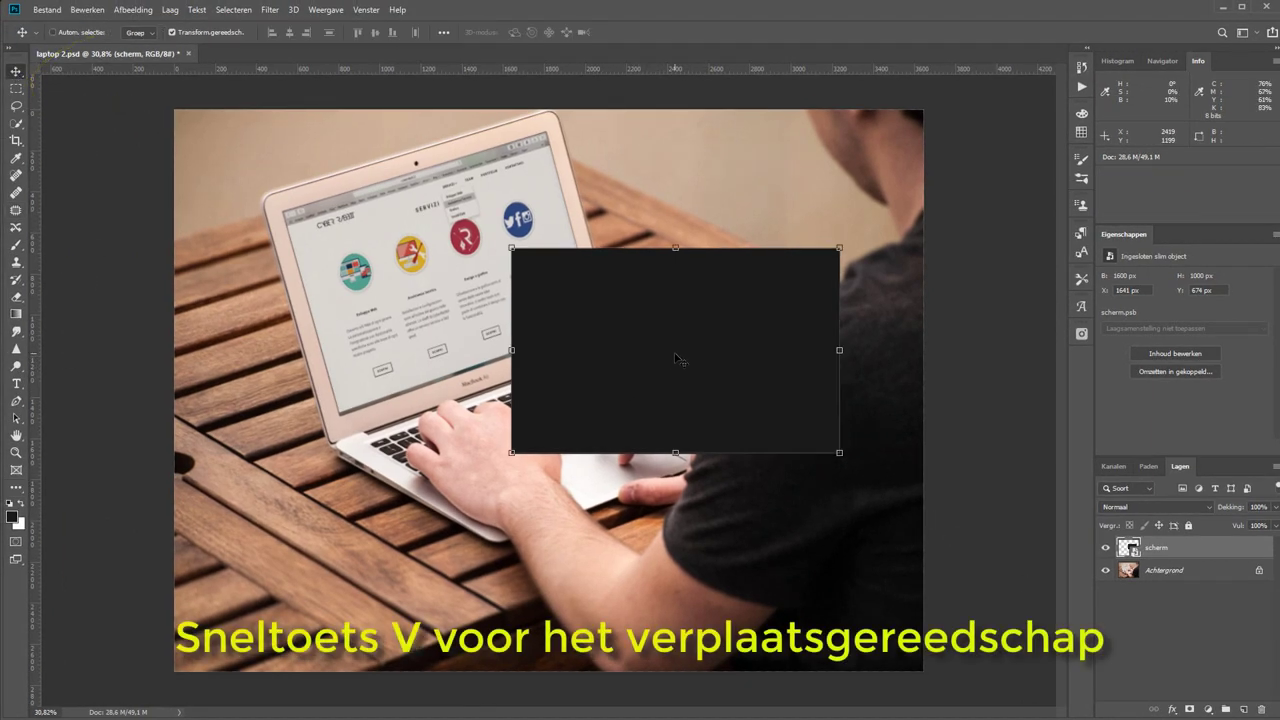
{"action": "left_click_drag", "start_coordinate": [676, 358], "coordinate": [456, 320]}
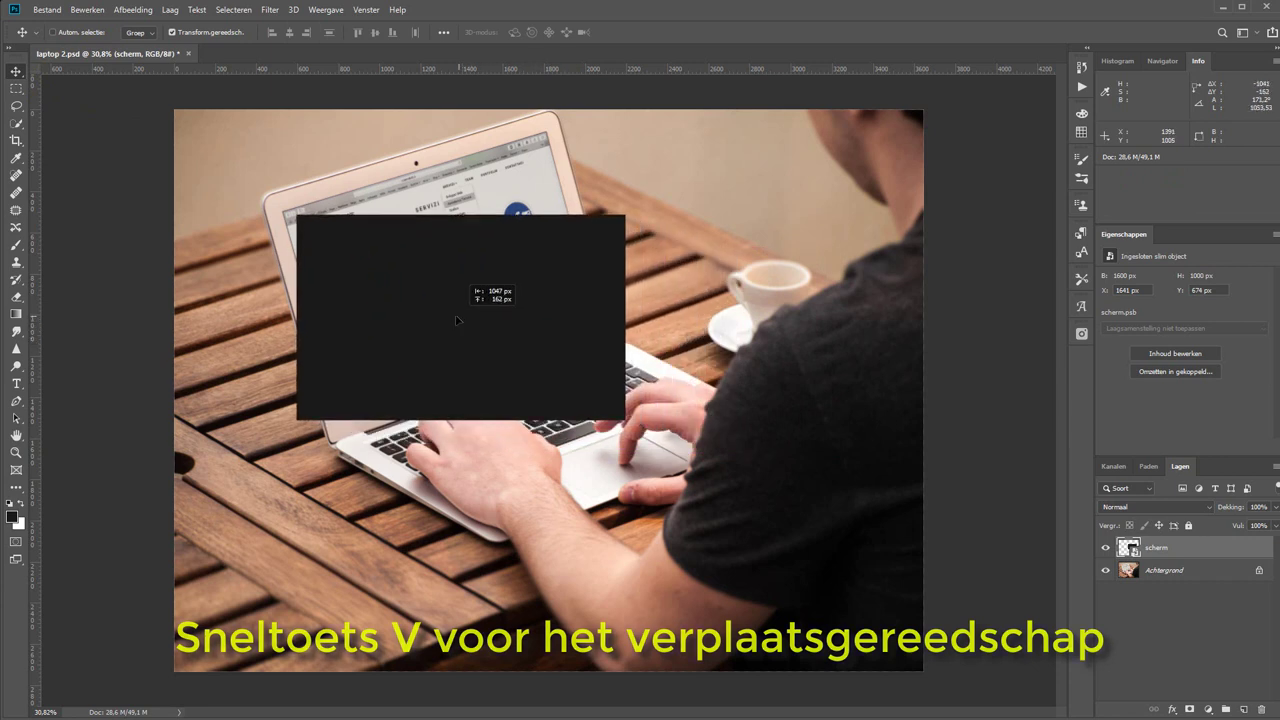
{"action": "left_click_drag", "start_coordinate": [456, 320], "coordinate": [446, 317]}
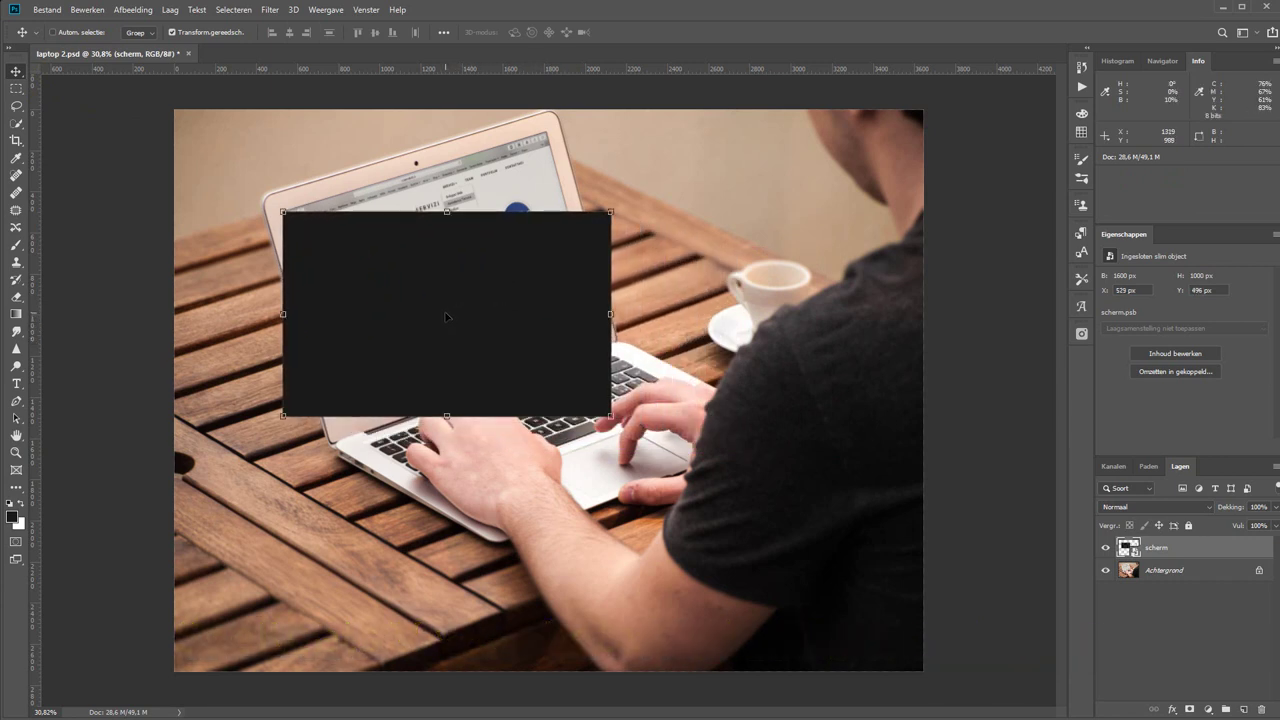
Step: Zoom in and nudge the rectangle's top-left corner exactly onto the screen corner, then zoom out
{"action": "key", "text": "z"}
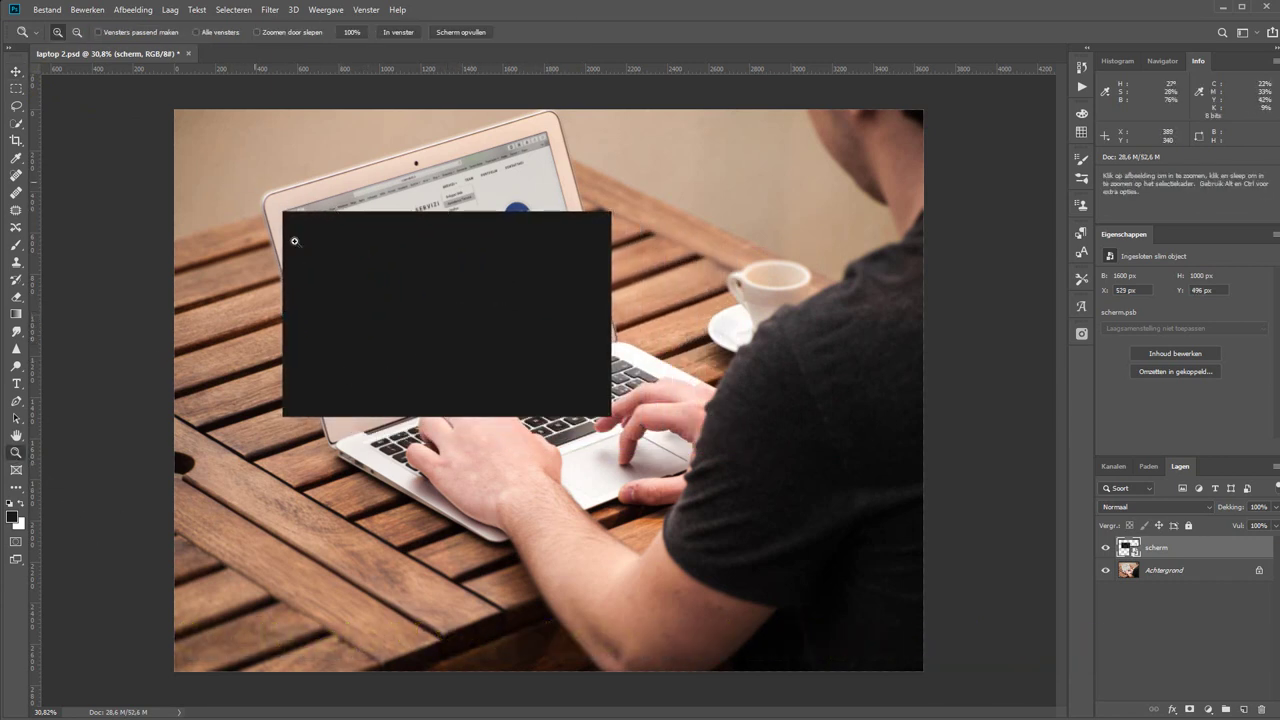
{"action": "left_click", "coordinate": [323, 263]}
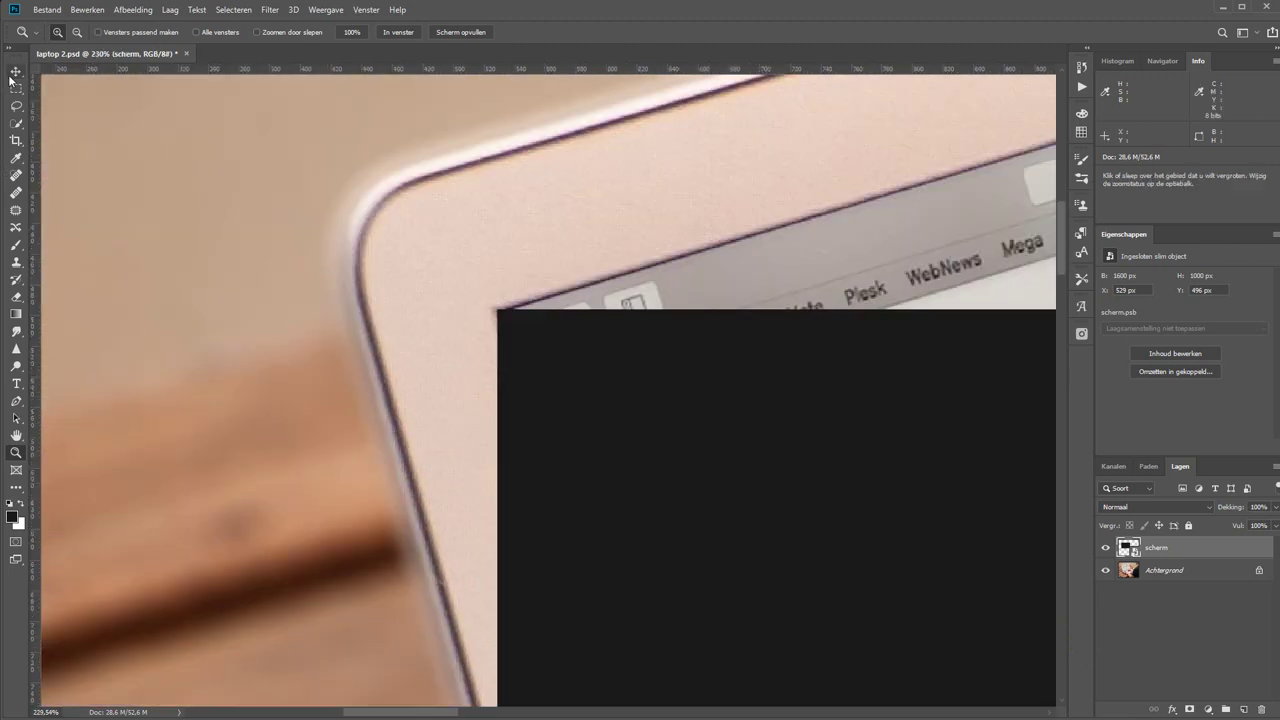
{"action": "left_click", "coordinate": [15, 71]}
{"action": "left_click_drag", "start_coordinate": [603, 419], "coordinate": [610, 426]}
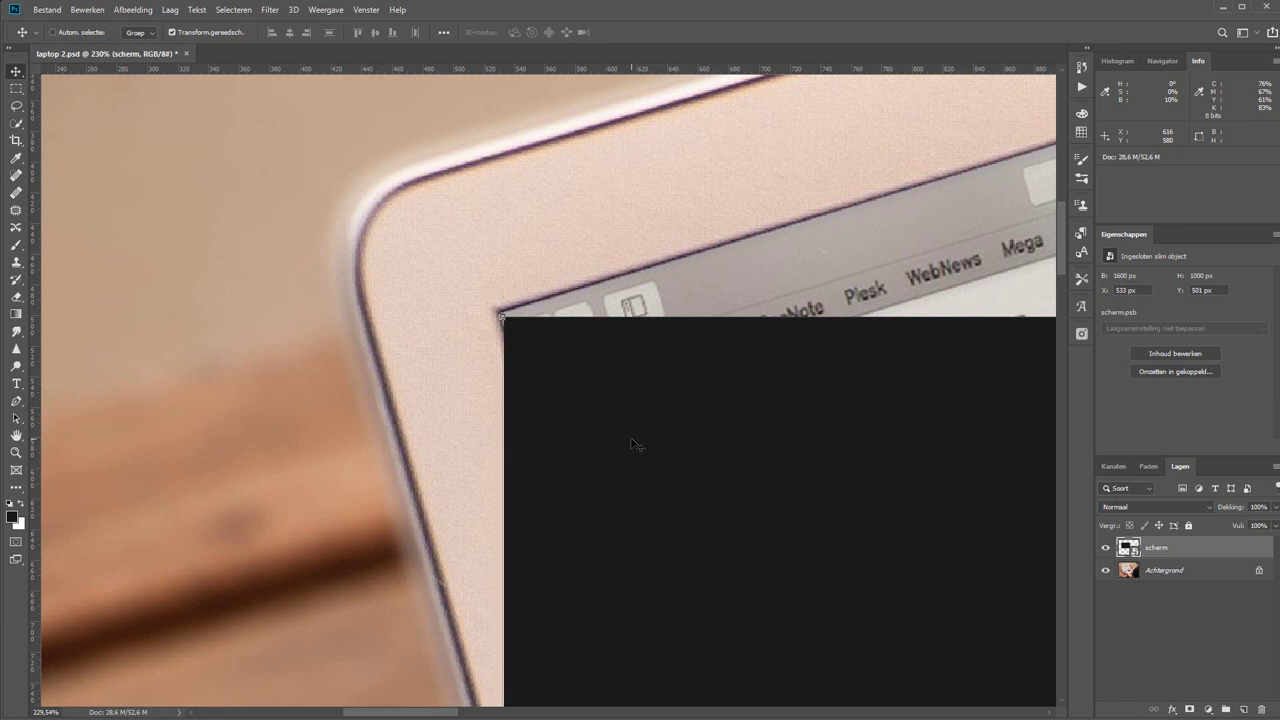
{"action": "key", "text": "Left"}
{"action": "key", "text": "Left"}
{"action": "key", "text": "Up"}
{"action": "key", "text": "Up"}
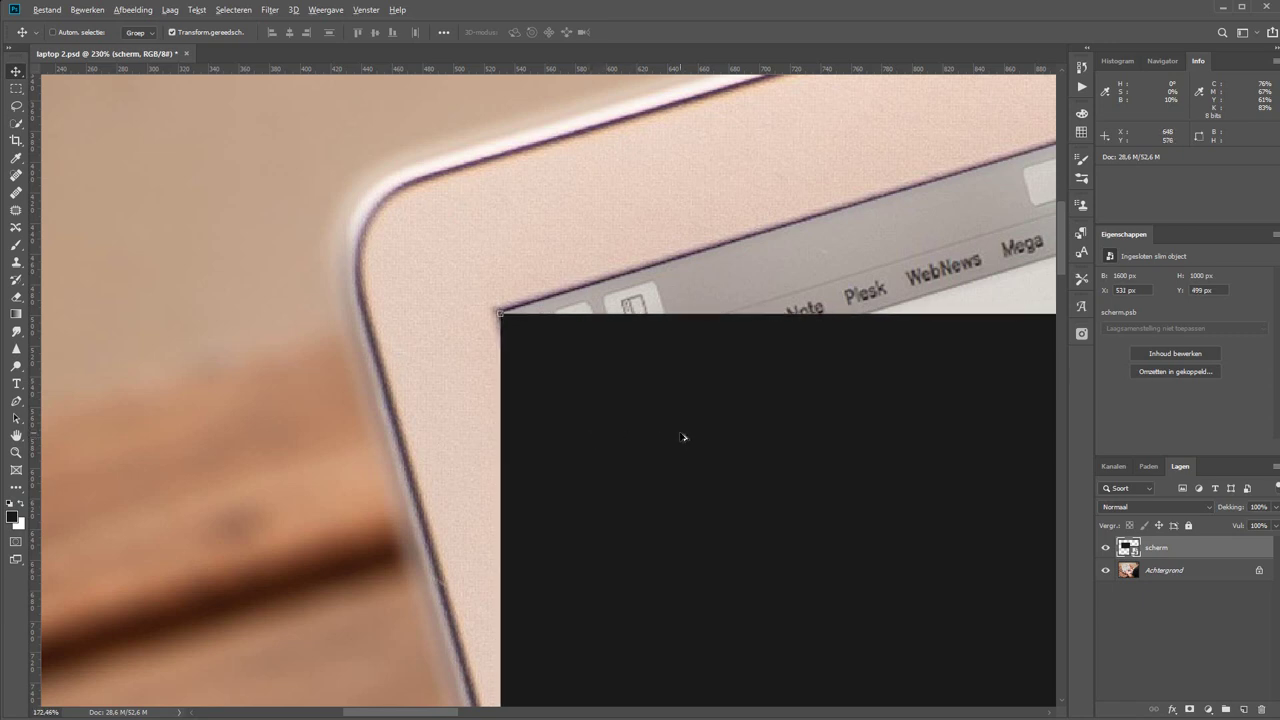
{"action": "scroll", "coordinate": [683, 437], "scroll_direction": "down", "scroll_amount": 5}
{"action": "scroll", "coordinate": [786, 434], "scroll_direction": "down", "scroll_amount": 1}
{"action": "scroll", "coordinate": [306, 297], "scroll_direction": "down", "scroll_amount": 1}
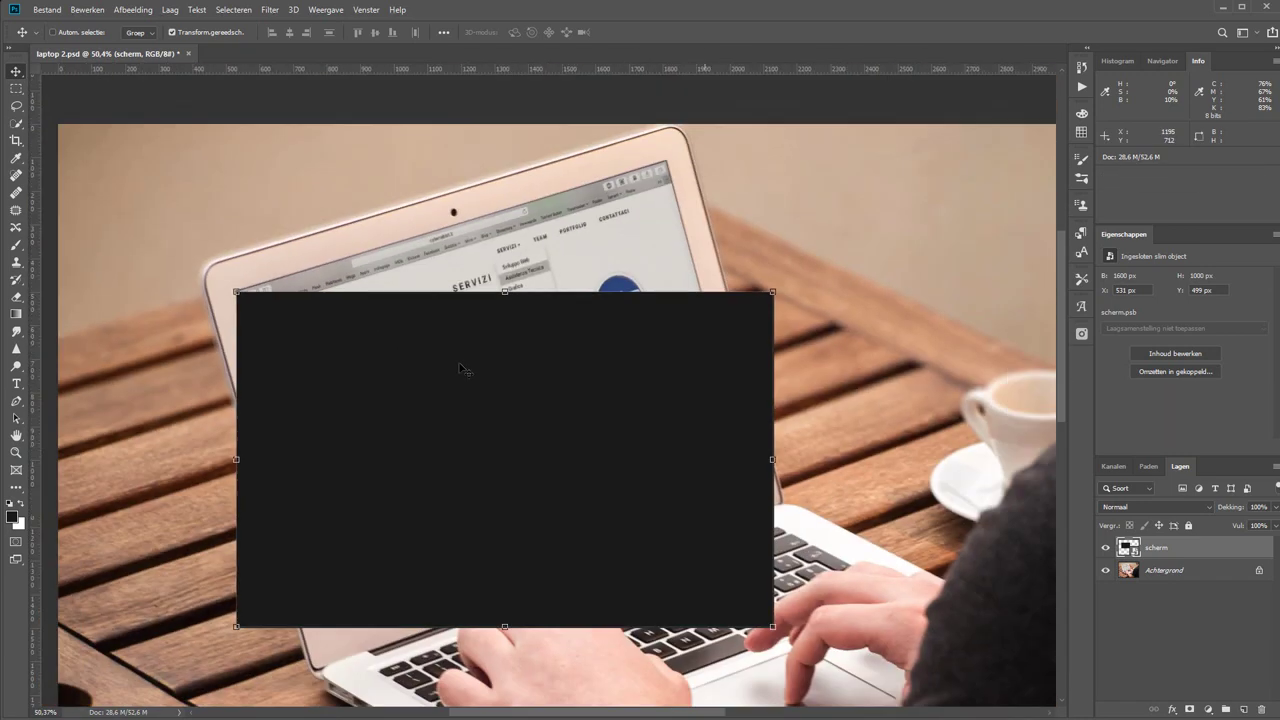
{"action": "scroll", "coordinate": [466, 366], "scroll_direction": "down", "scroll_amount": 1}
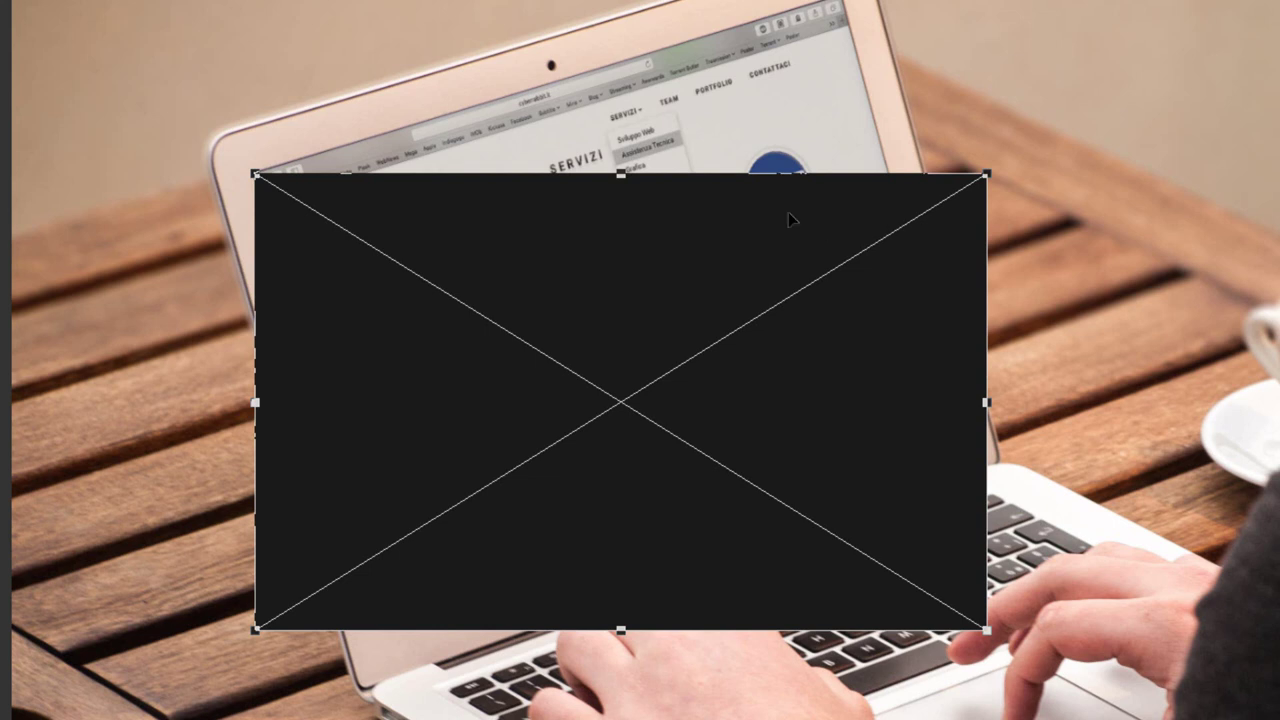
Step: Skew the scherm rectangle so its corner handles land on the laptop screen's corners
{"action": "right_click", "coordinate": [695, 240]}
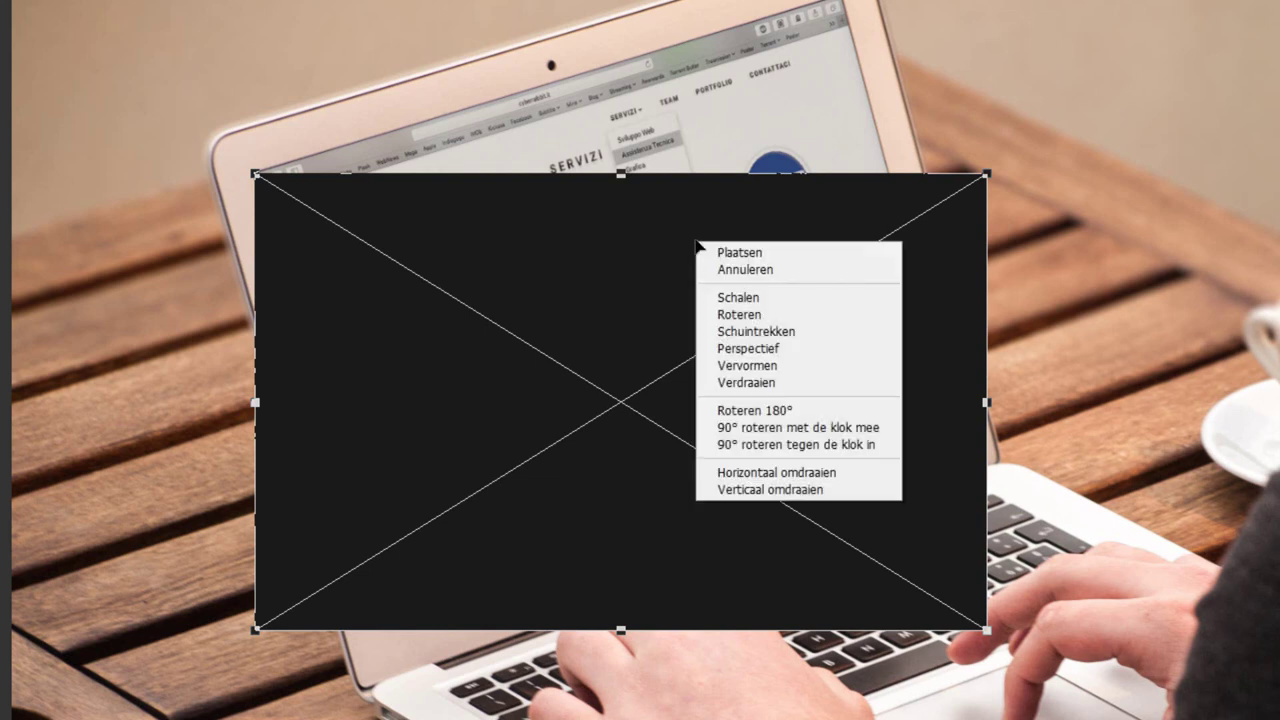
{"action": "left_click", "coordinate": [808, 343]}
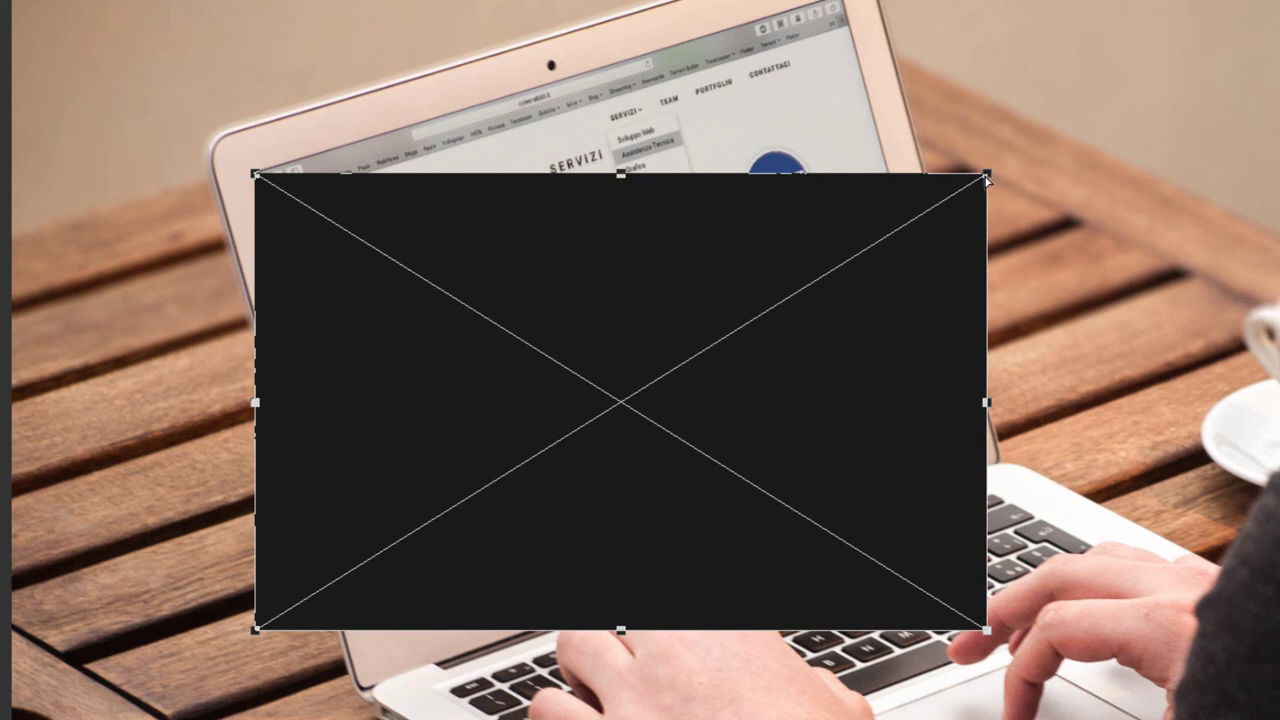
{"action": "mouse_move", "coordinate": [986, 177]}
{"action": "left_mouse_down"}
{"action": "mouse_move", "coordinate": [660, 190]}
{"action": "mouse_move", "coordinate": [891, 196]}
{"action": "left_mouse_up"}
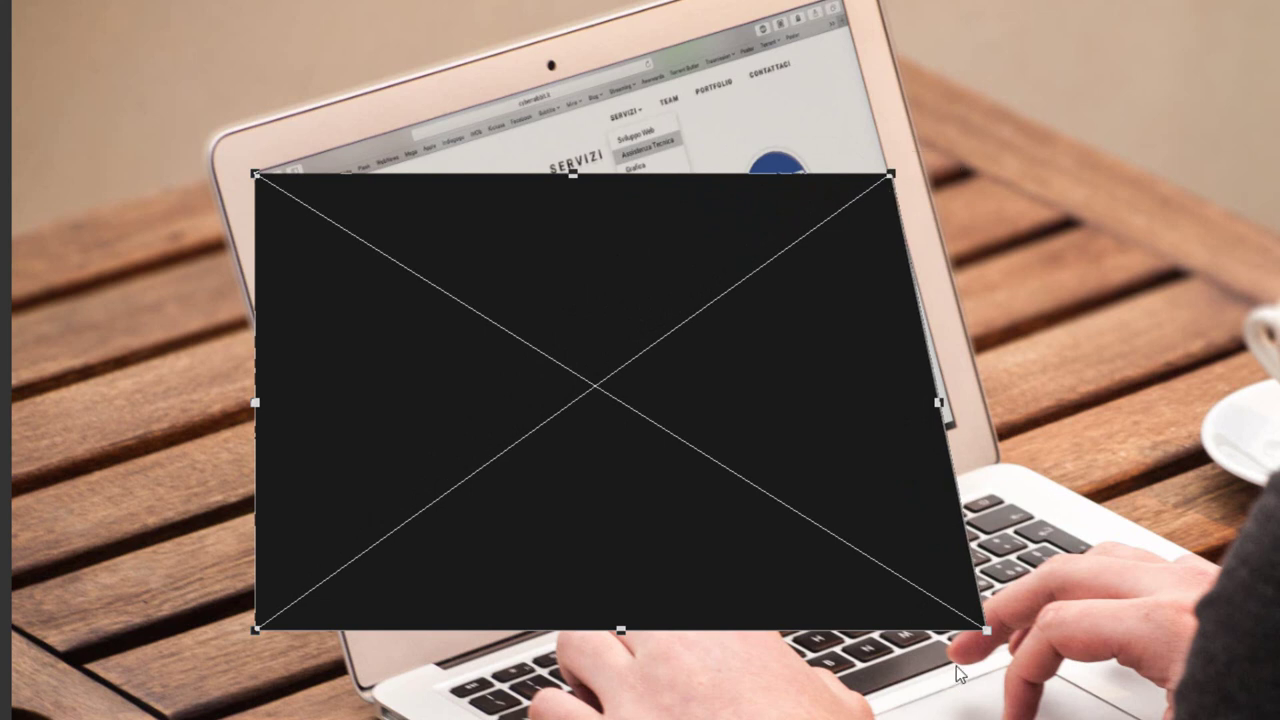
{"action": "left_click_drag", "start_coordinate": [987, 630], "coordinate": [1006, 630]}
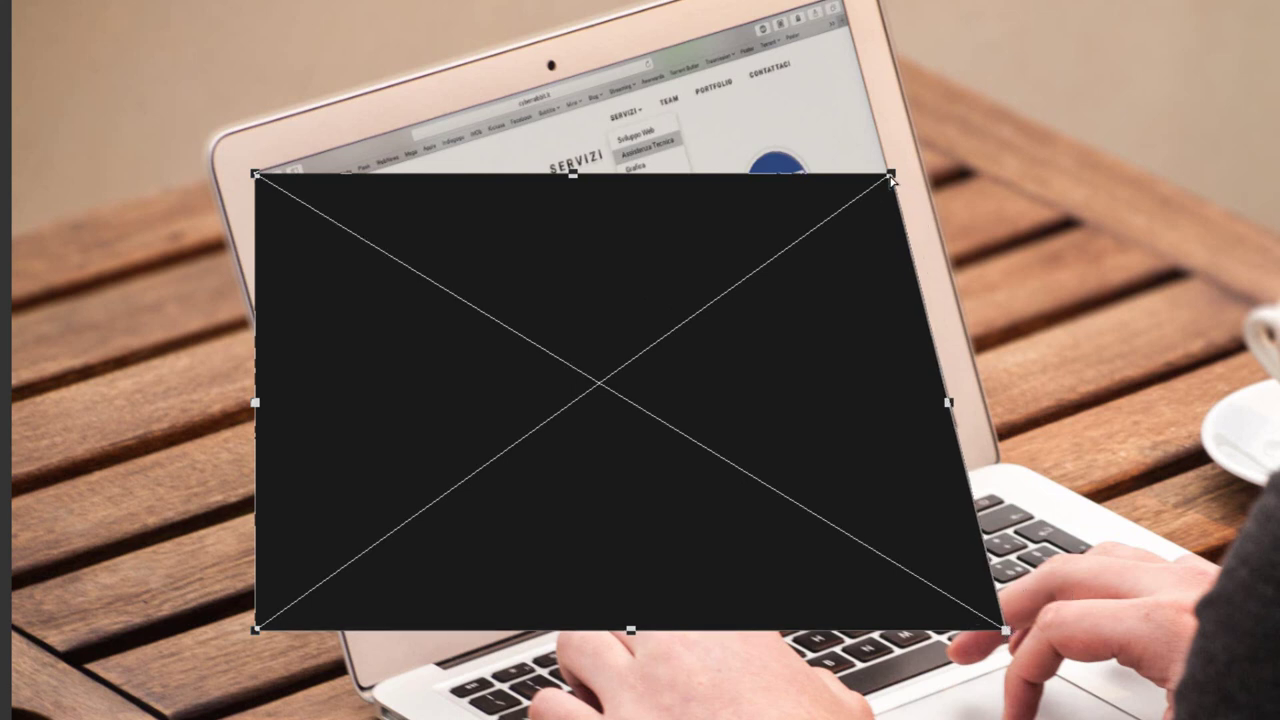
{"action": "left_click_drag", "start_coordinate": [892, 176], "coordinate": [836, 2]}
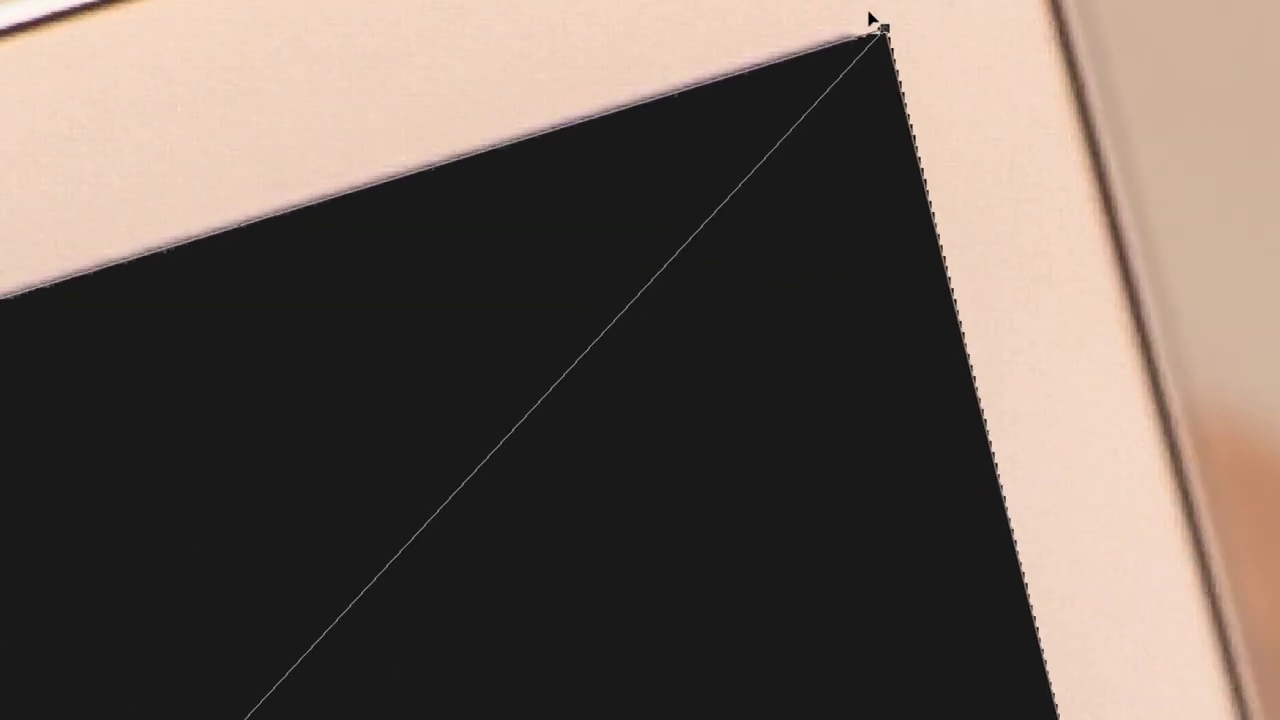
{"action": "mouse_move", "coordinate": [891, 65]}
{"action": "left_mouse_down"}
{"action": "mouse_move", "coordinate": [800, 86]}
{"action": "mouse_move", "coordinate": [837, 81]}
{"action": "left_mouse_up"}
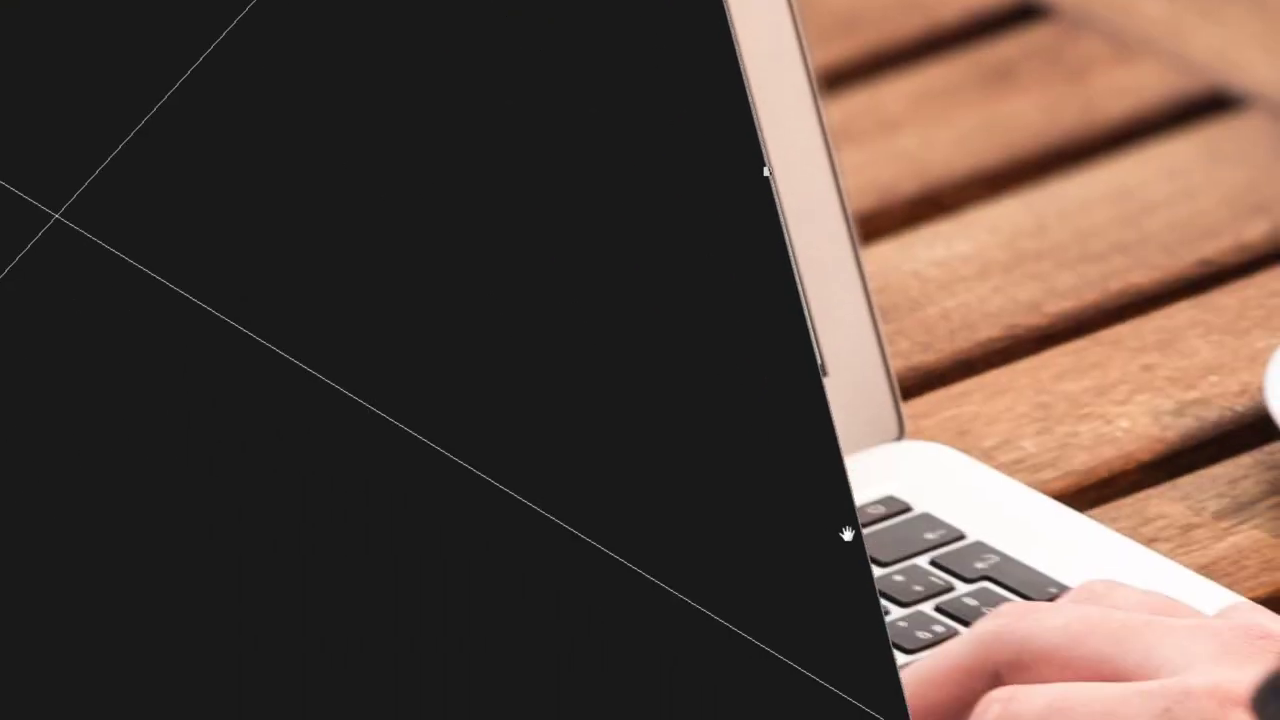
{"action": "mouse_move", "coordinate": [906, 712]}
{"action": "left_mouse_down"}
{"action": "mouse_move", "coordinate": [740, 387]}
{"action": "mouse_move", "coordinate": [752, 372]}
{"action": "left_mouse_up"}
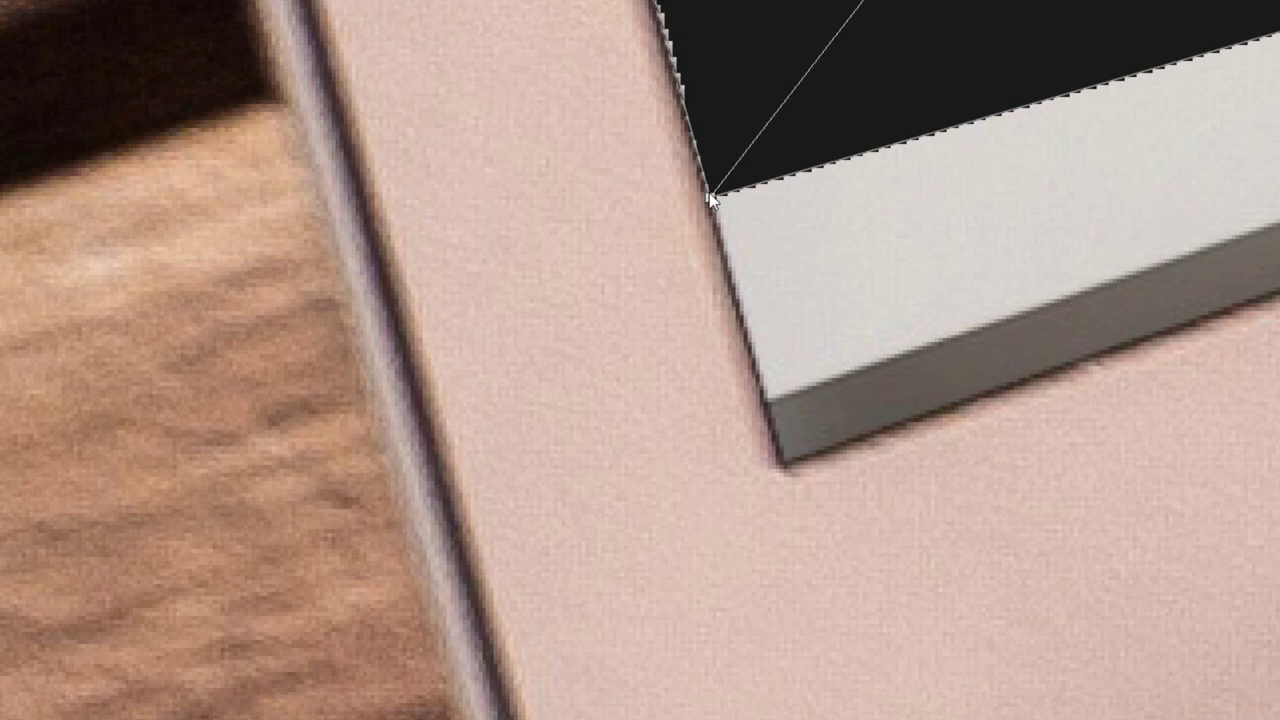
{"action": "left_click_drag", "start_coordinate": [705, 328], "coordinate": [757, 478]}
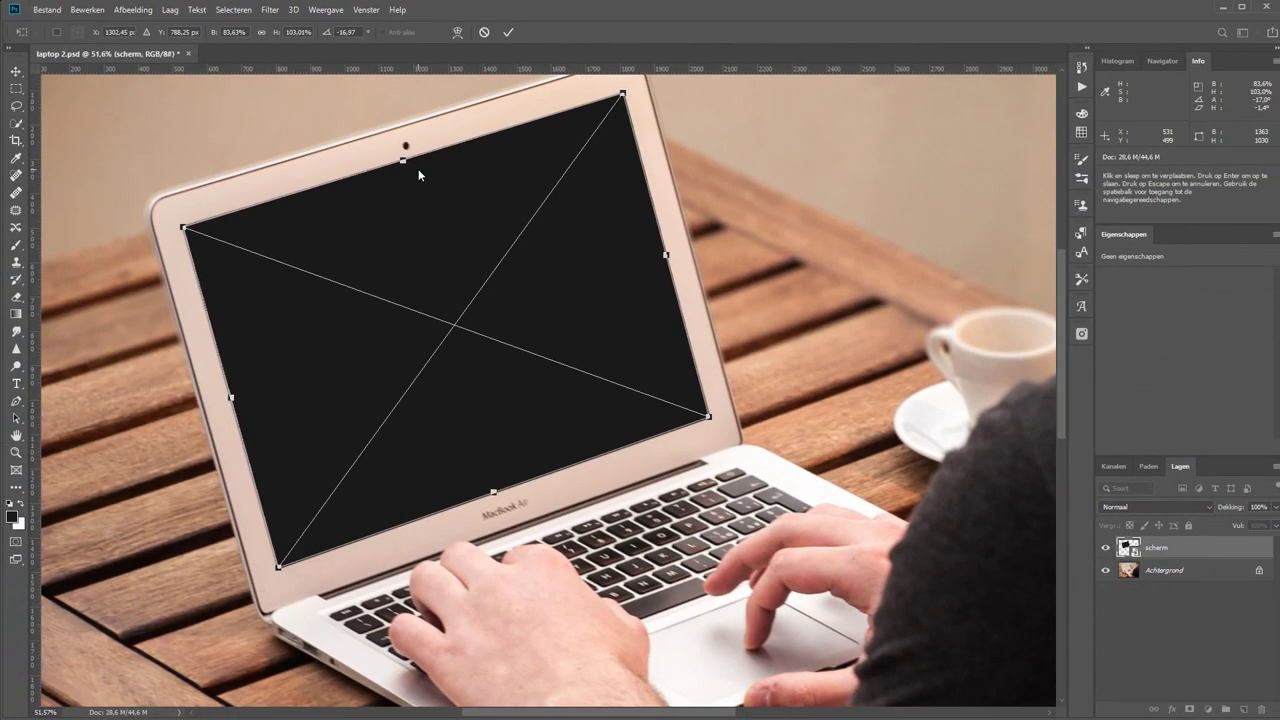
Step: Commit the skew, check the fit at 65% opacity, then restore 100%
{"action": "left_click", "coordinate": [508, 32]}
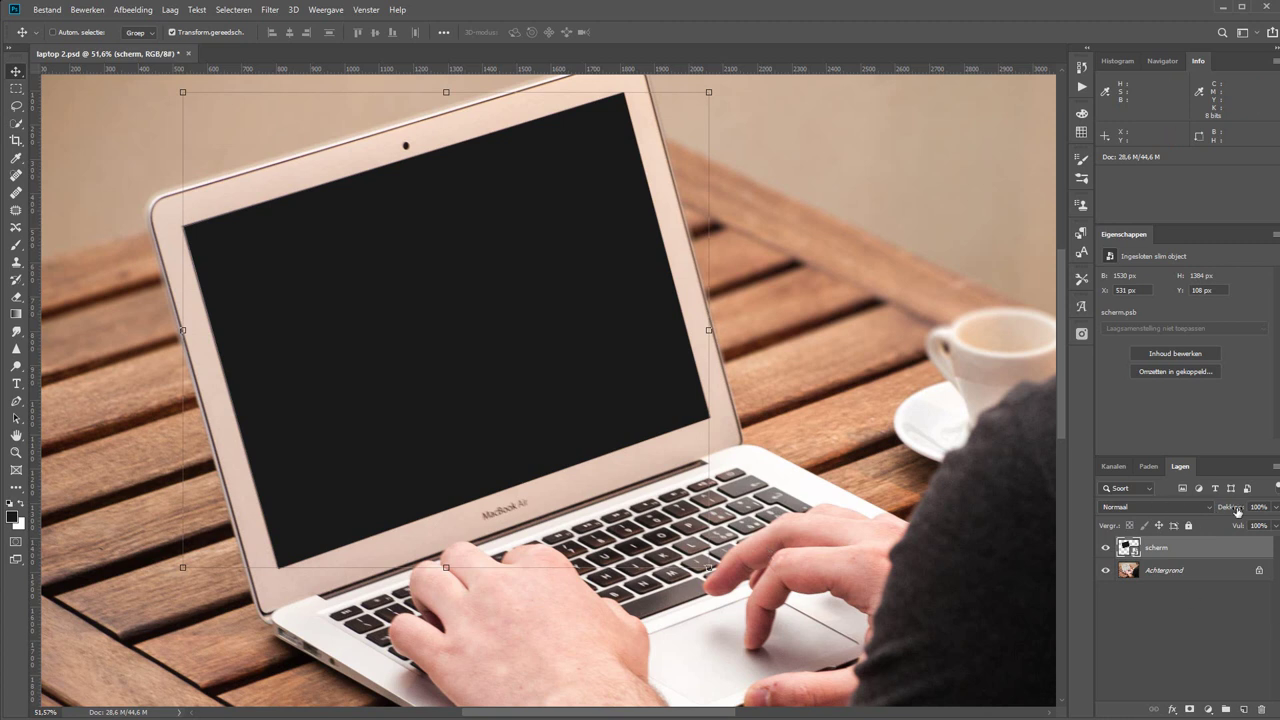
{"action": "left_click_drag", "start_coordinate": [1238, 512], "coordinate": [1213, 510]}
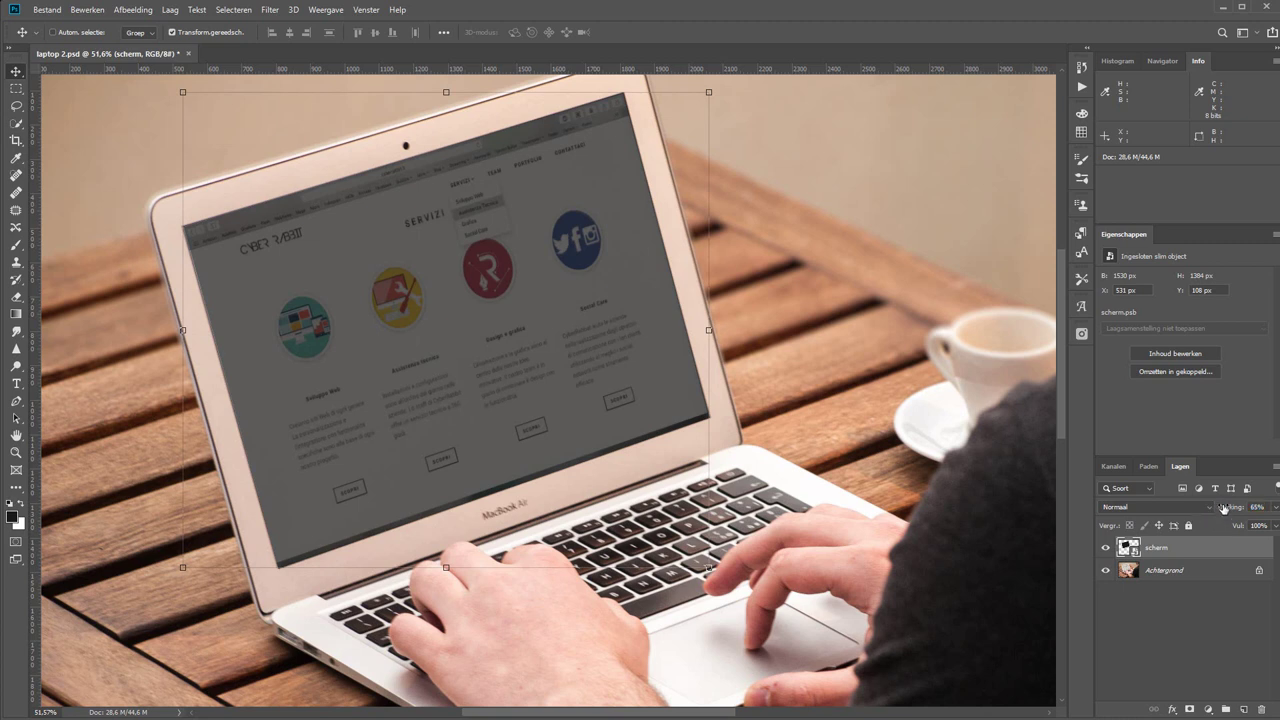
{"action": "left_click_drag", "start_coordinate": [1225, 508], "coordinate": [1260, 507]}
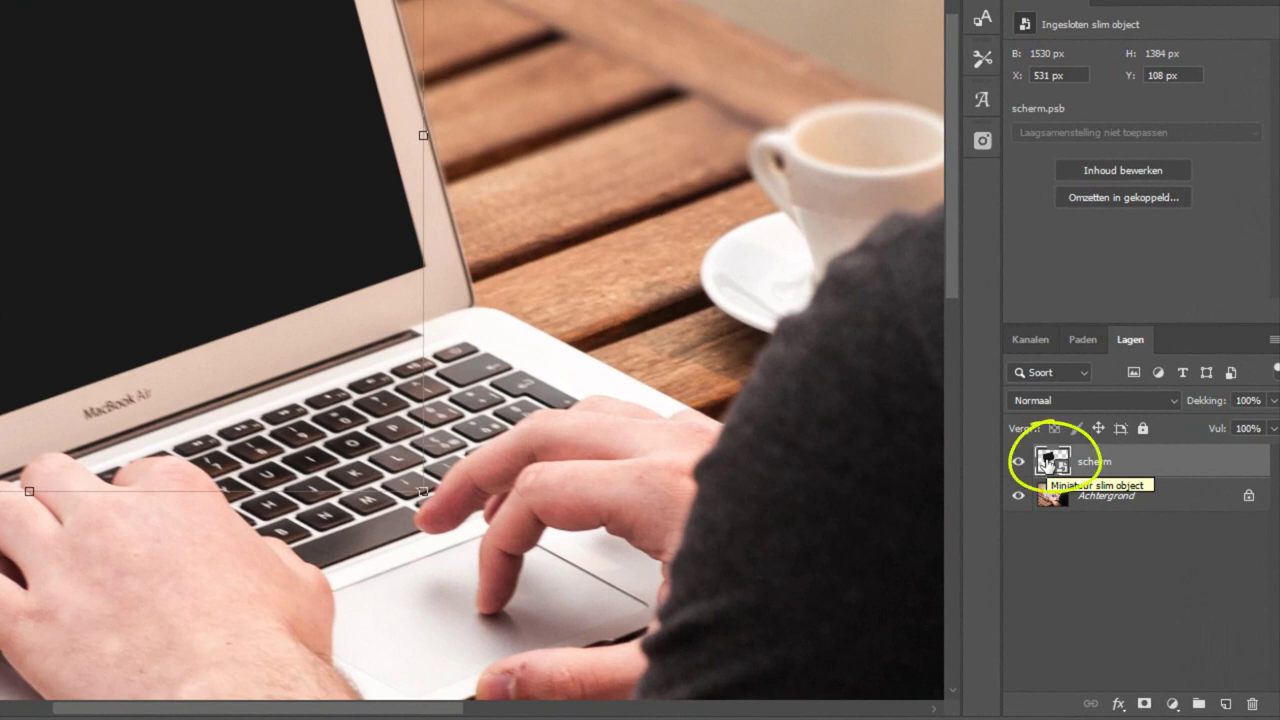
Step: Open the scherm smart object's contents as scherm.psb
{"action": "double_click", "coordinate": [1048, 462]}
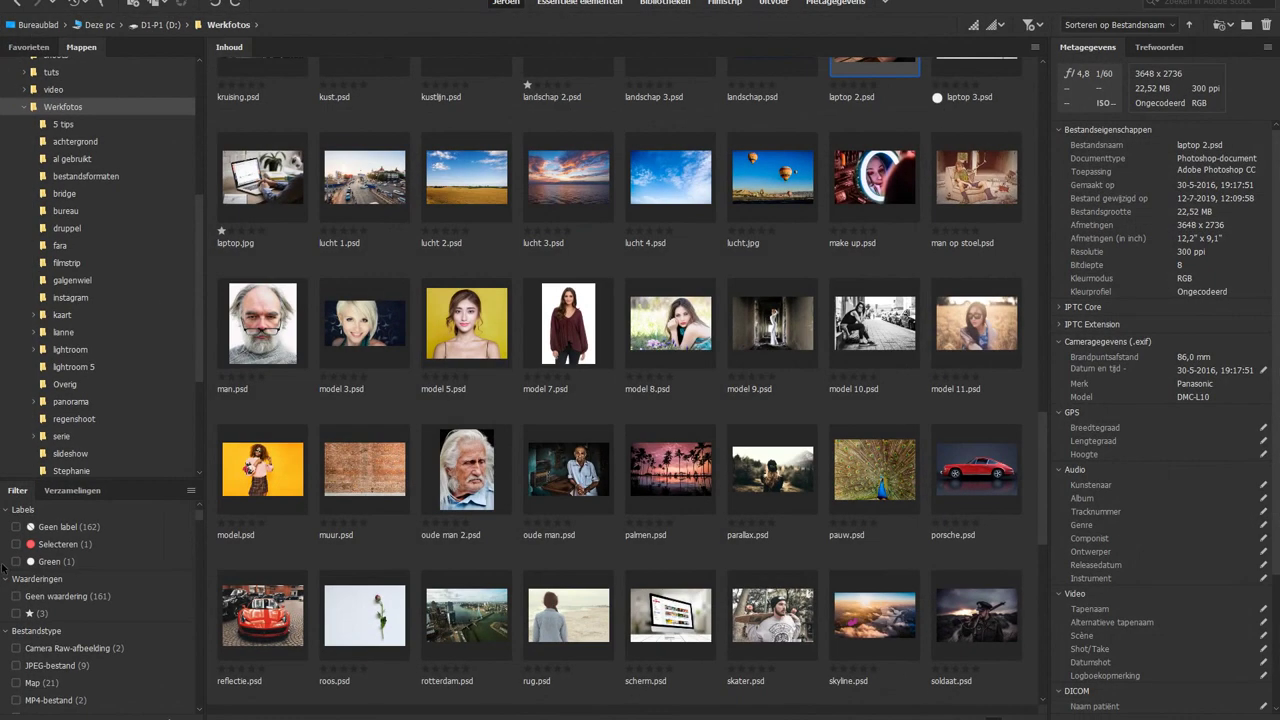
Step: Filter Bridge to the starred photos and open landschap 2.psd in Photoshop
{"action": "left_click", "coordinate": [16, 613]}
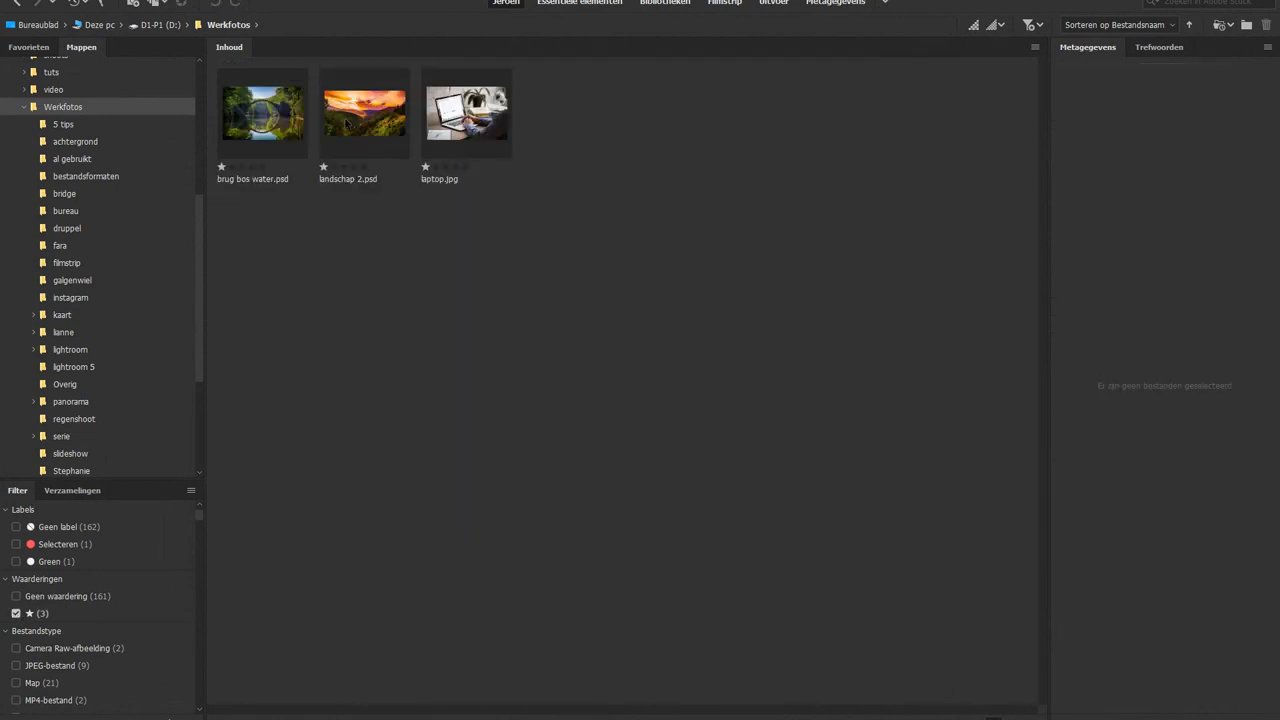
{"action": "mouse_move", "coordinate": [365, 113]}
{"action": "left_mouse_down"}
{"action": "mouse_move", "coordinate": [225, 712]}
{"action": "mouse_move", "coordinate": [654, 80]}
{"action": "left_mouse_up"}
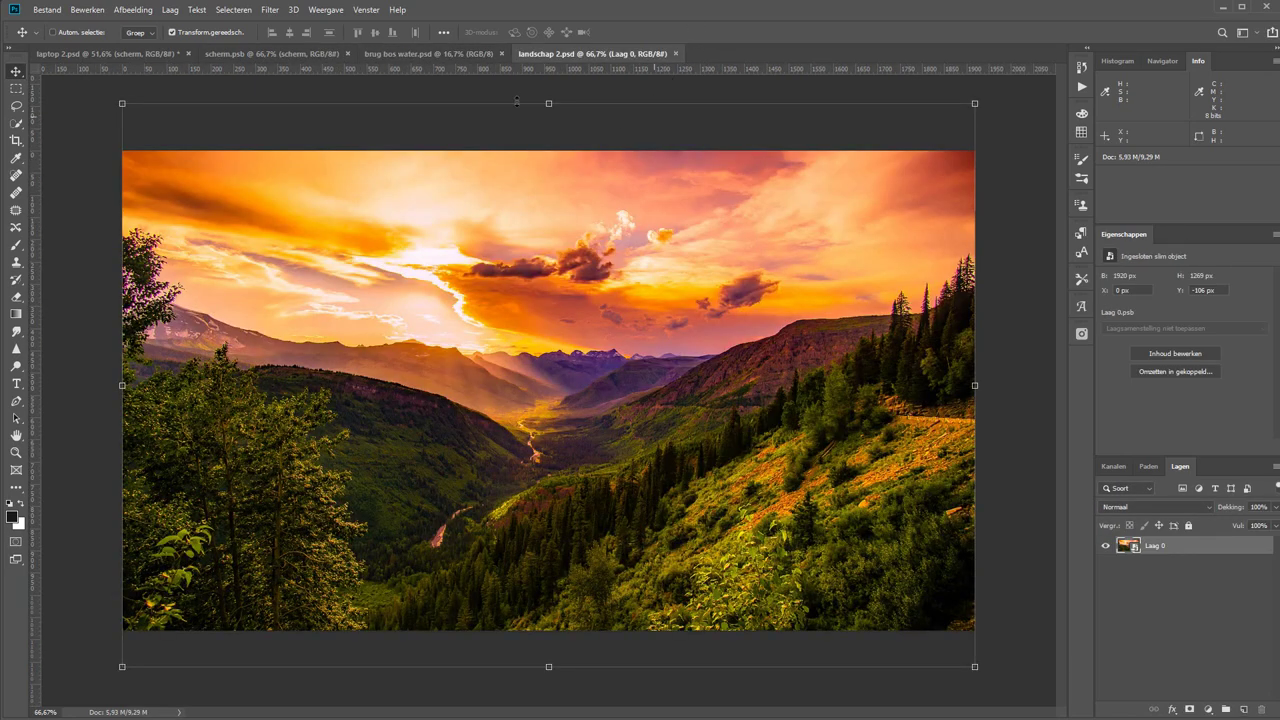
Step: Copy the Laag 0 landscape from landschap 2.psd into scherm.psb as Laag 1
{"action": "left_click", "coordinate": [292, 55]}
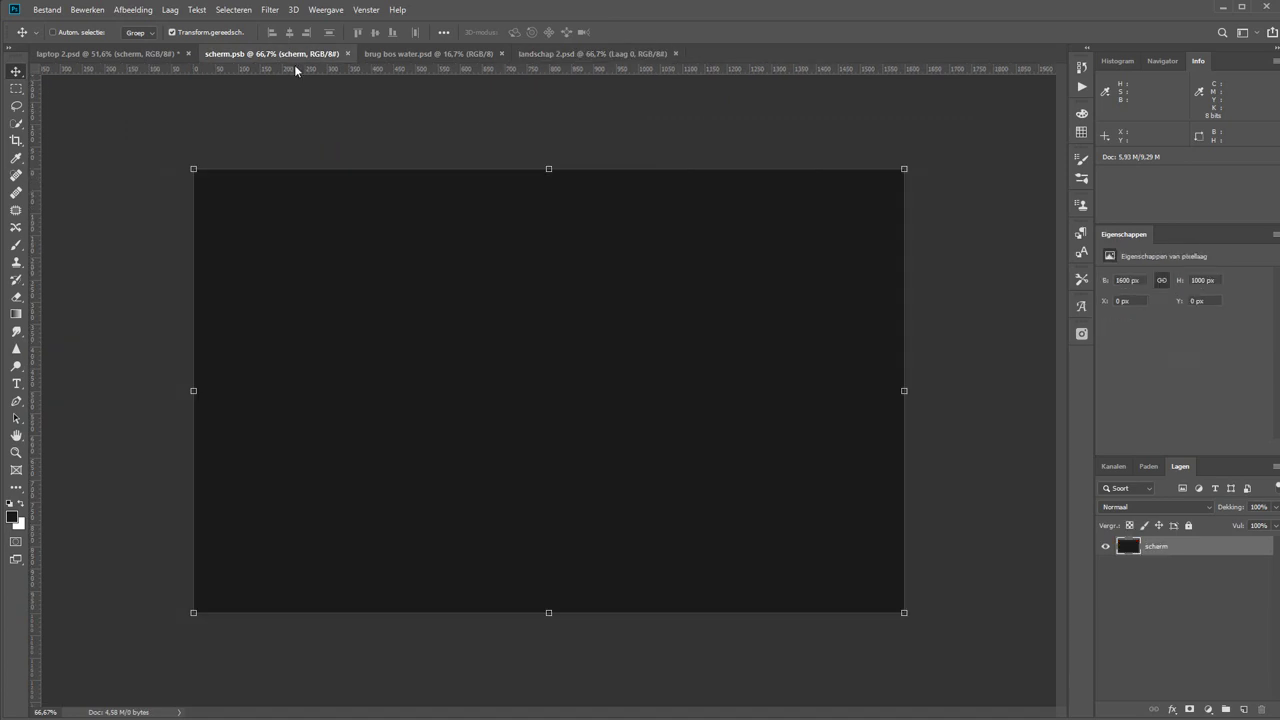
{"action": "left_click", "coordinate": [570, 54]}
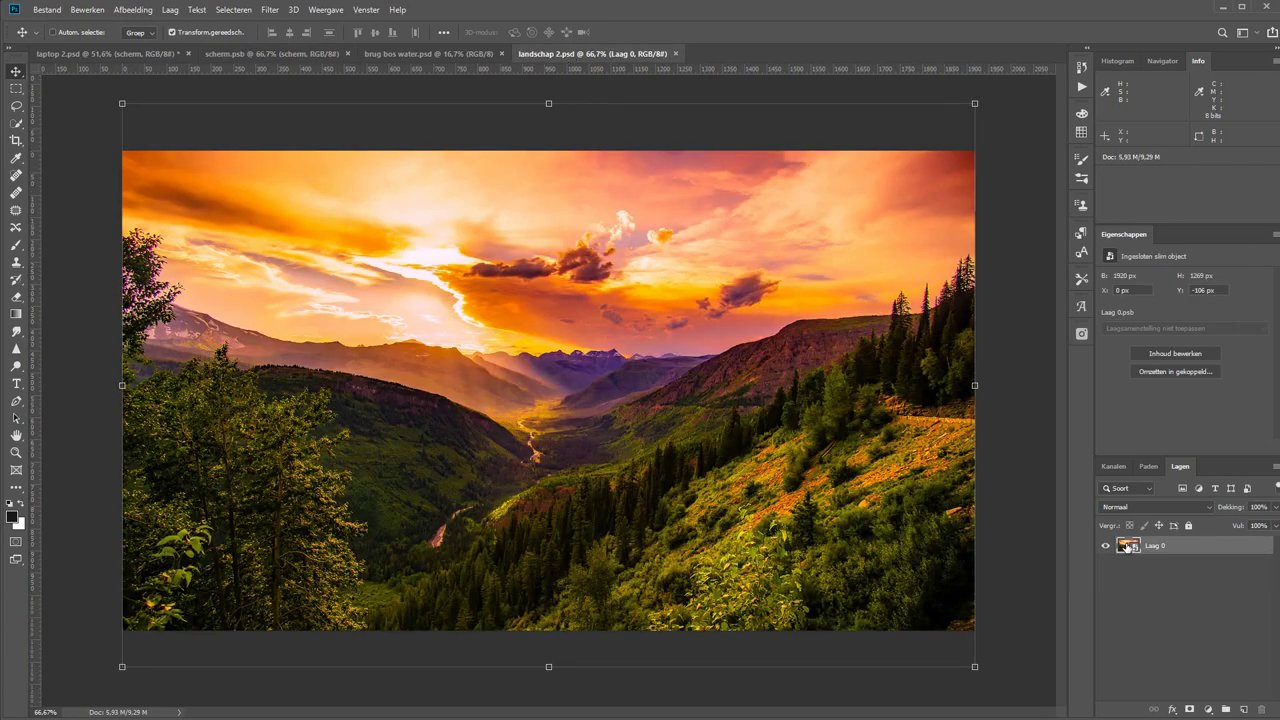
{"action": "mouse_move", "coordinate": [1127, 546]}
{"action": "left_mouse_down"}
{"action": "mouse_move", "coordinate": [311, 123]}
{"action": "mouse_move", "coordinate": [263, 53]}
{"action": "left_mouse_up"}
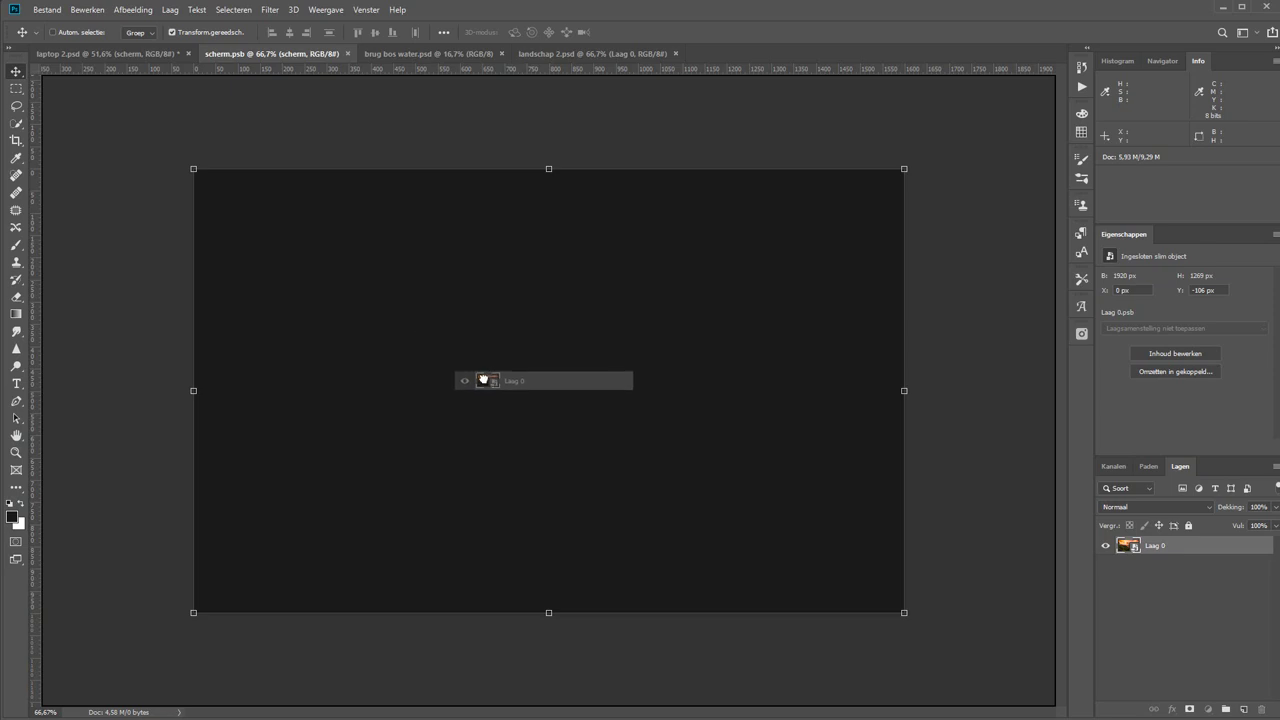
{"action": "left_click_drag", "start_coordinate": [263, 53], "coordinate": [481, 389]}
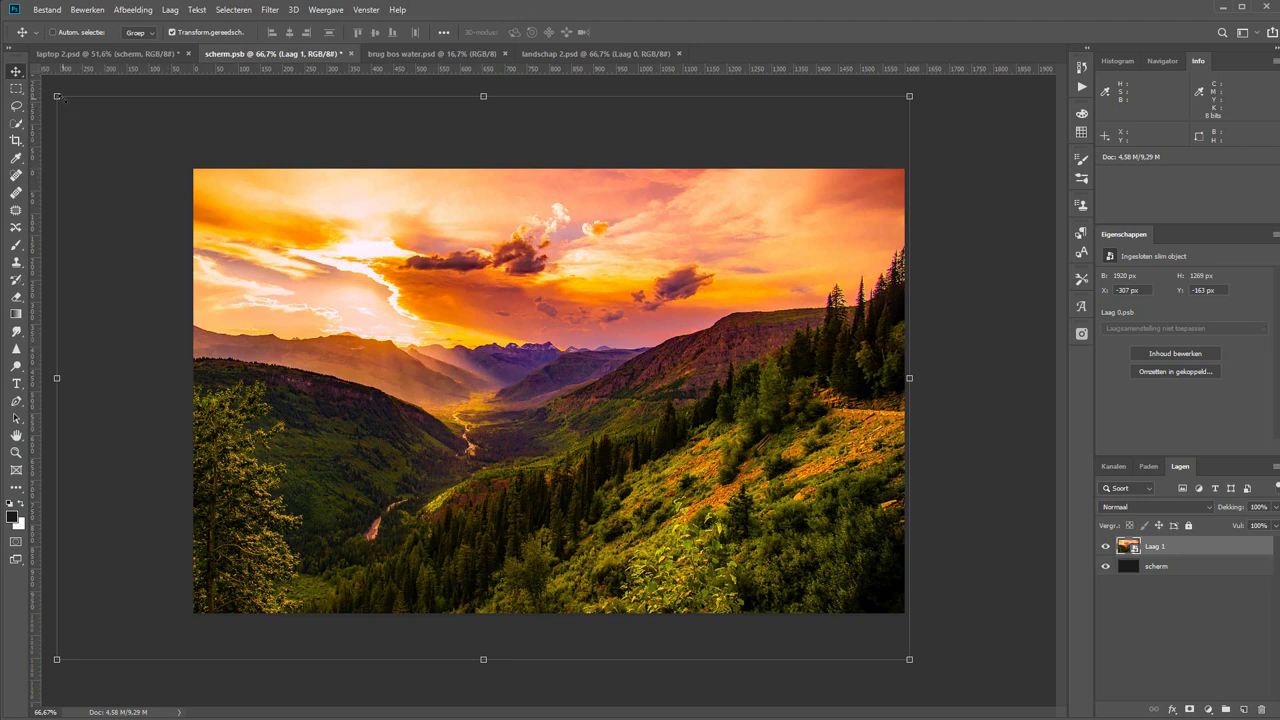
Step: Scale the landscape photo down and move it to cover the whole scherm.psb canvas
{"action": "left_click_drag", "start_coordinate": [57, 96], "coordinate": [169, 171]}
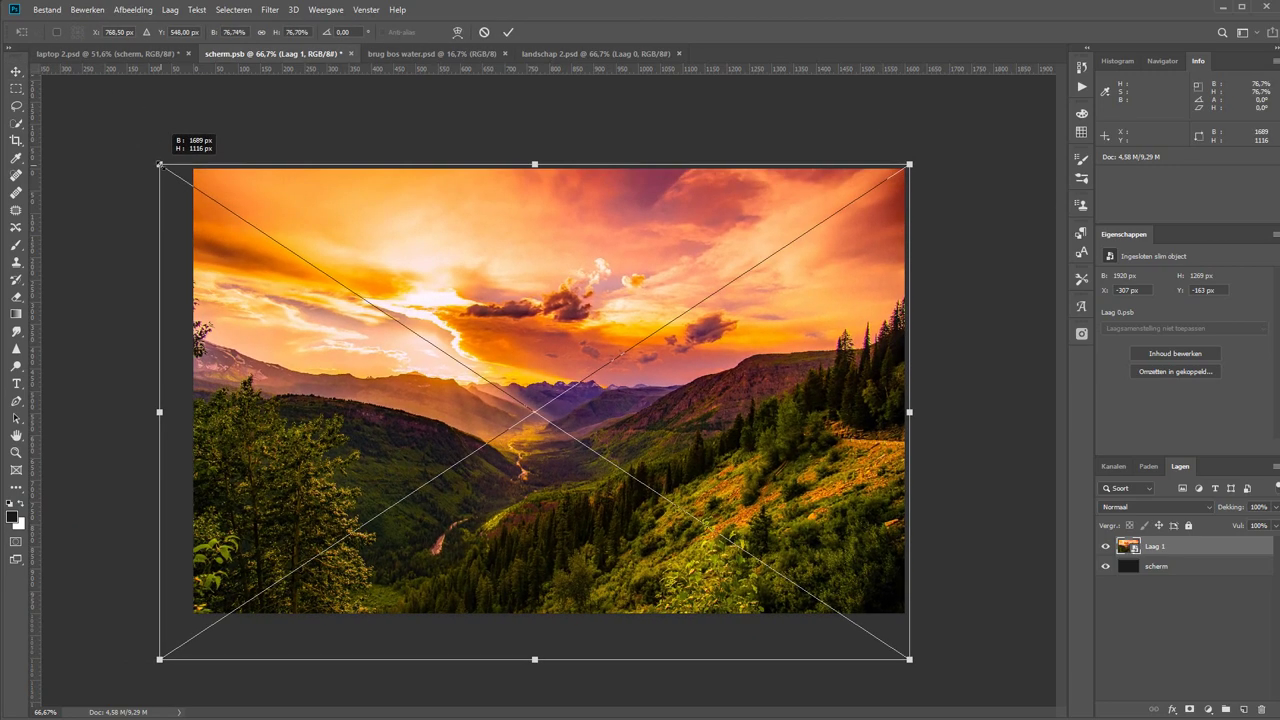
{"action": "left_click_drag", "start_coordinate": [405, 658], "coordinate": [402, 646]}
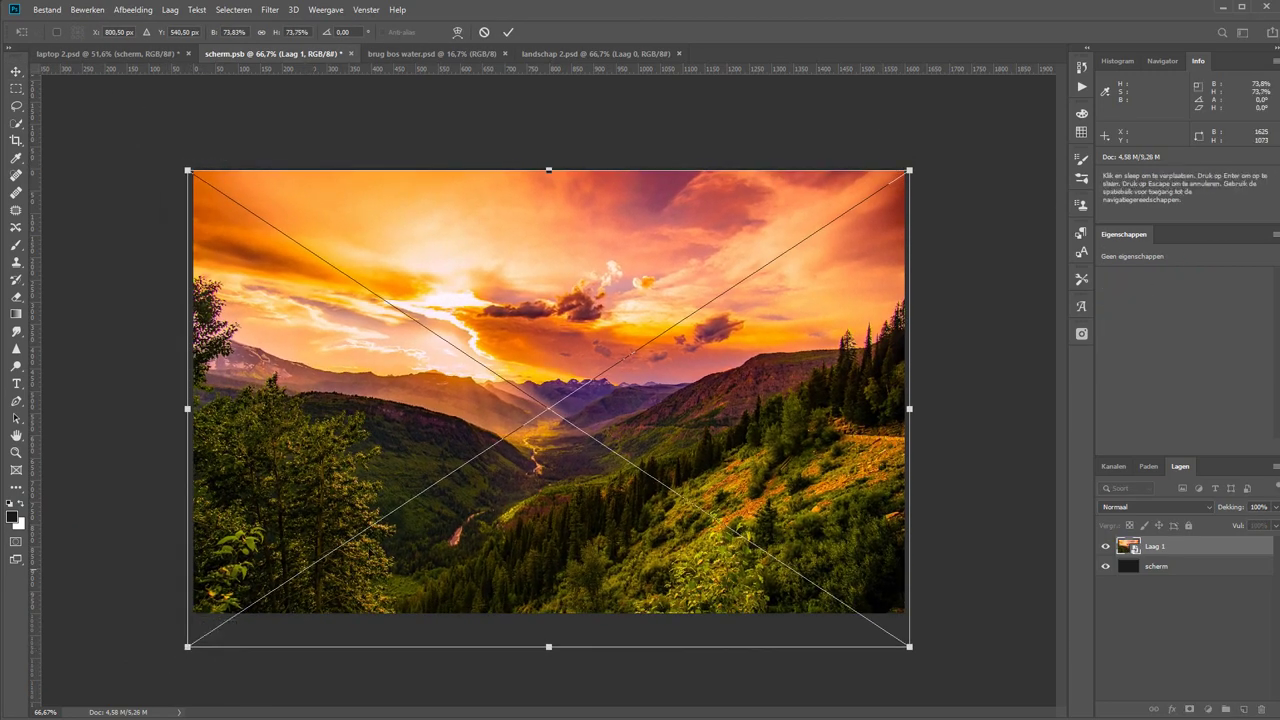
{"action": "left_click_drag", "start_coordinate": [397, 536], "coordinate": [397, 518]}
{"action": "key", "text": "Return"}
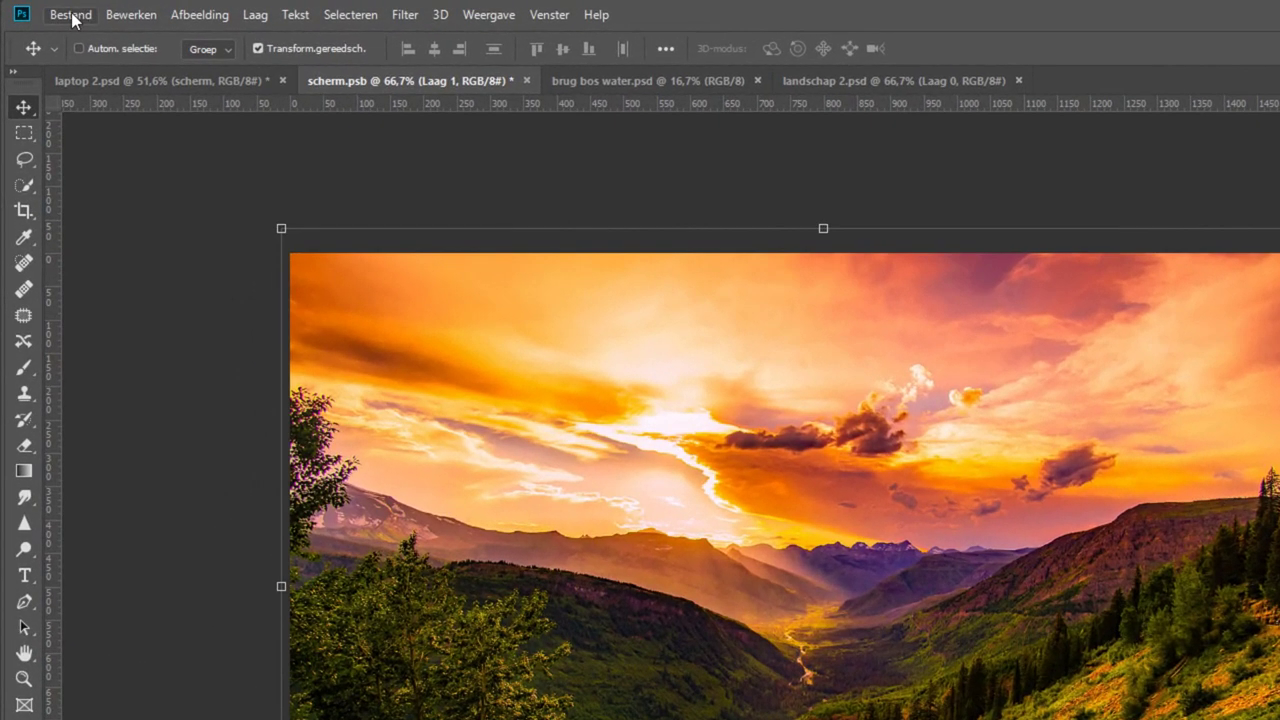
Step: Save and close scherm.psb so the landscape appears on the laptop screen
{"action": "left_click", "coordinate": [72, 14]}
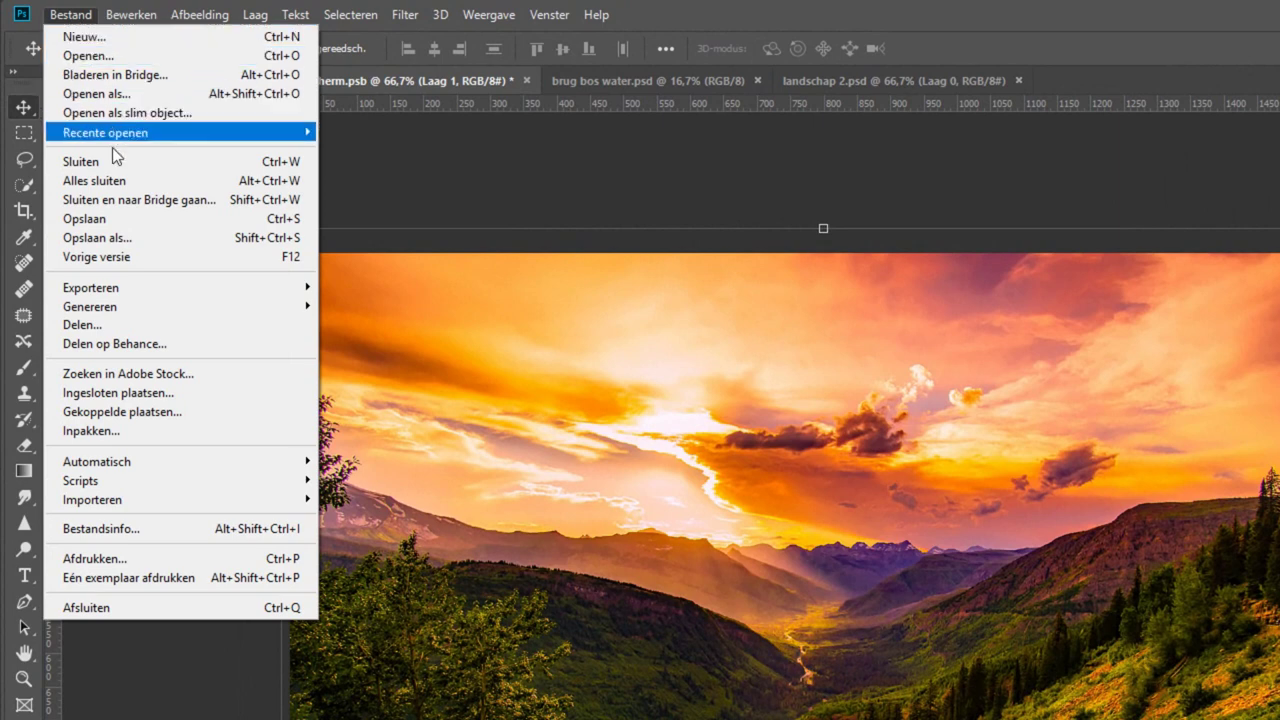
{"action": "left_click", "coordinate": [125, 220]}
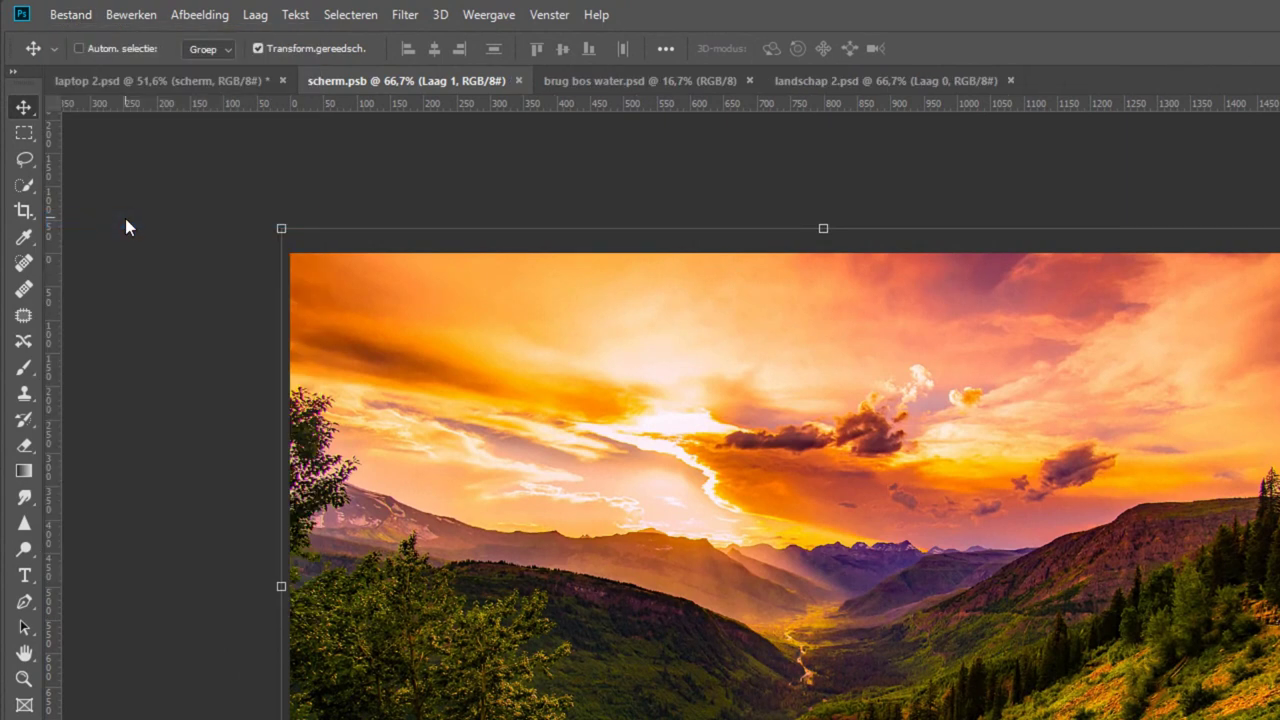
{"action": "left_click", "coordinate": [519, 81]}
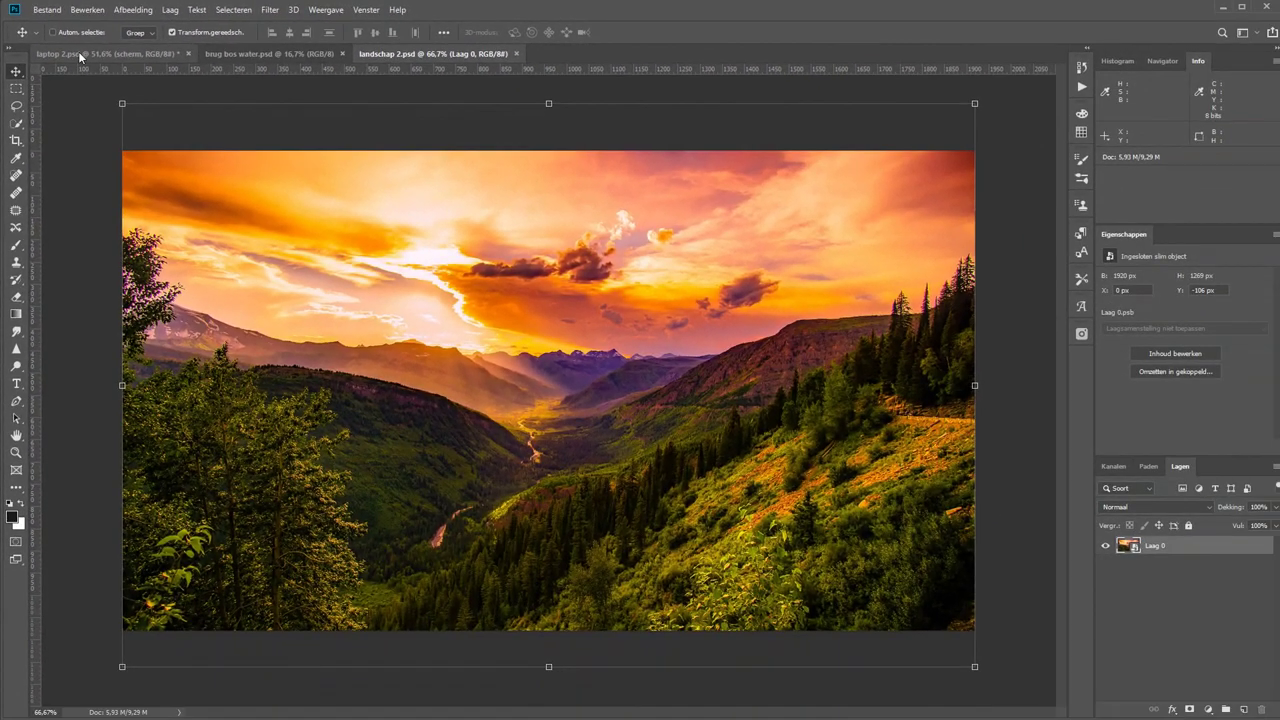
Step: Back in laptop 2.psd, fit the view and reopen the scherm smart object's contents
{"action": "left_click", "coordinate": [78, 53]}
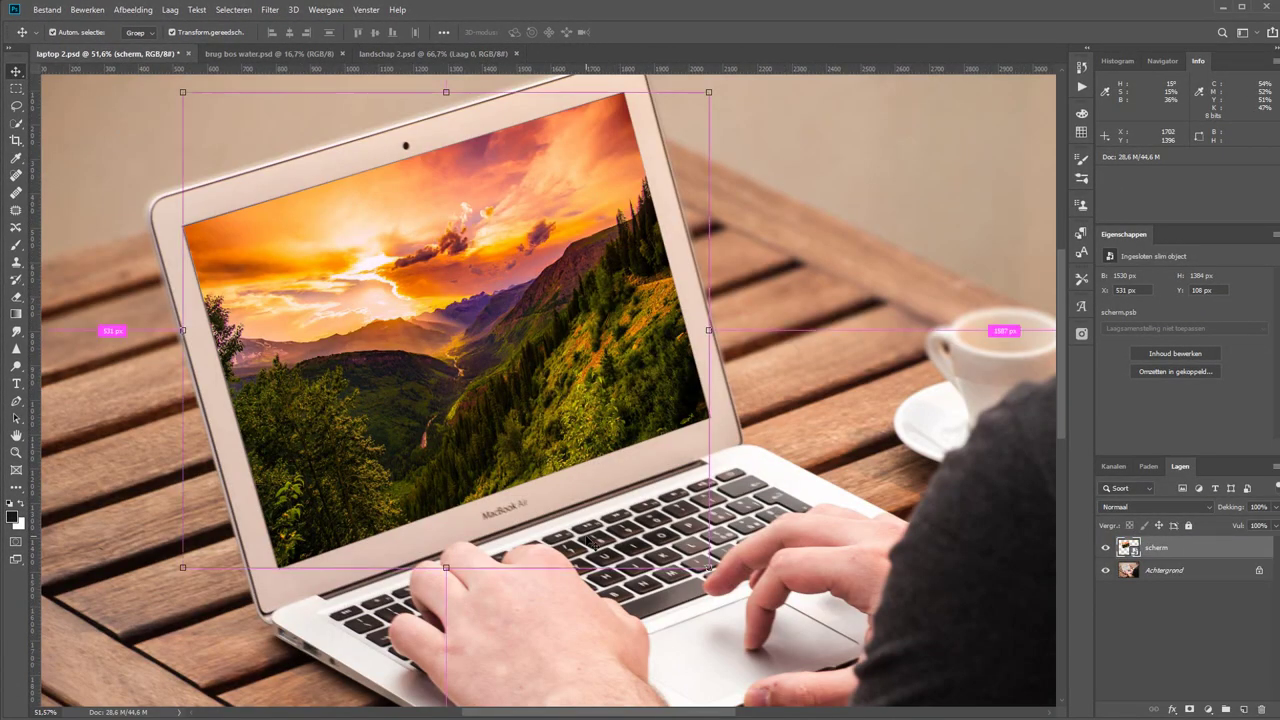
{"action": "key", "text": "ctrl+0"}
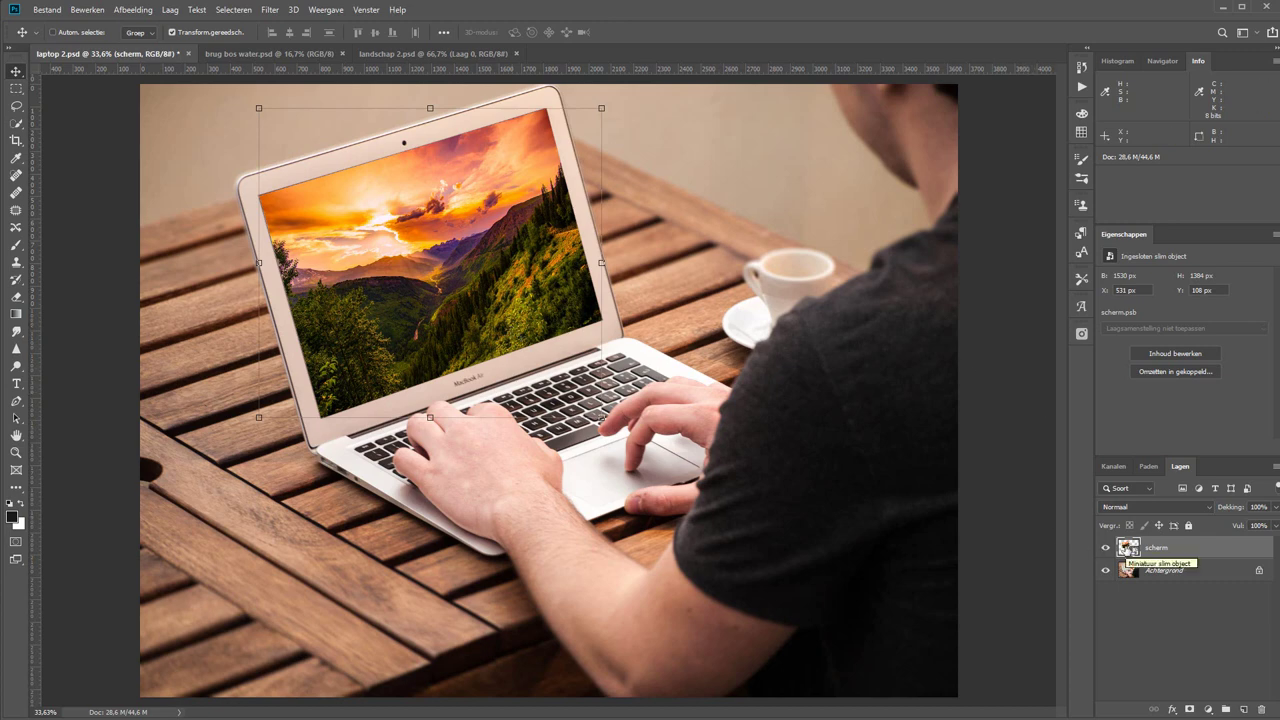
{"action": "double_click", "coordinate": [1128, 548]}
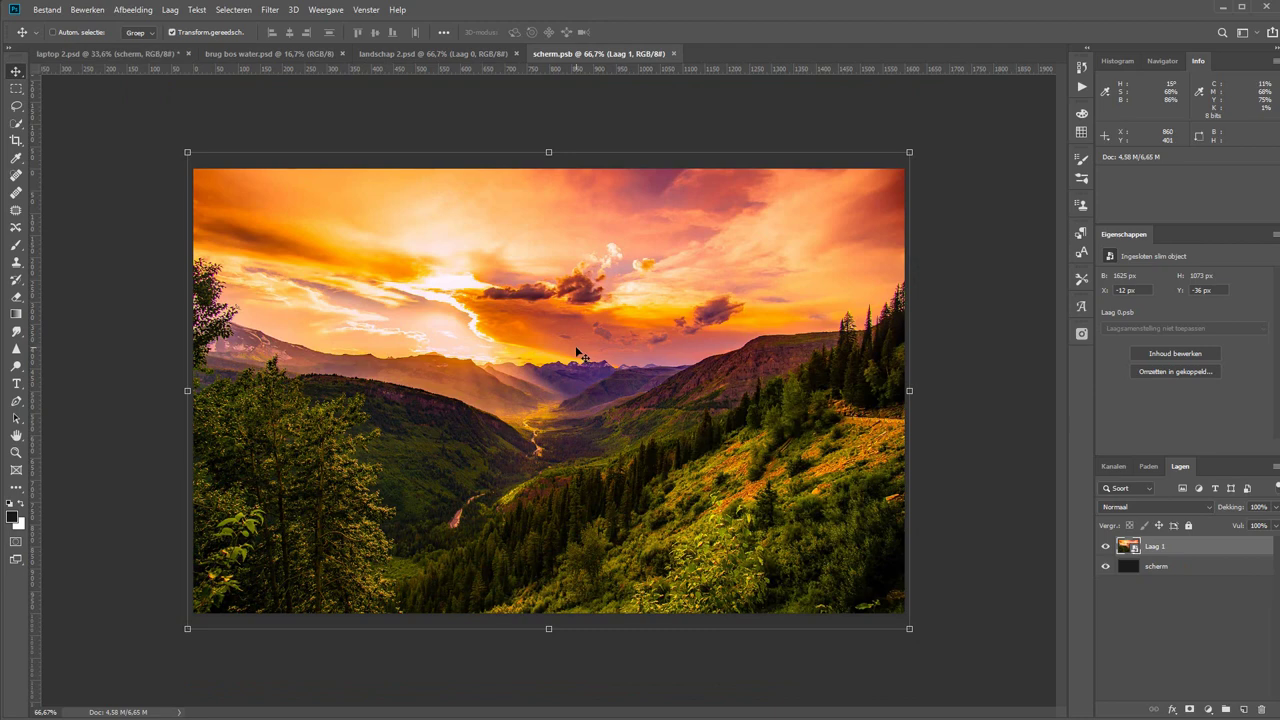
Step: Copy the bridge photo into scherm.psb as Laag 2 and scale it to cover the canvas
{"action": "left_click", "coordinate": [252, 53]}
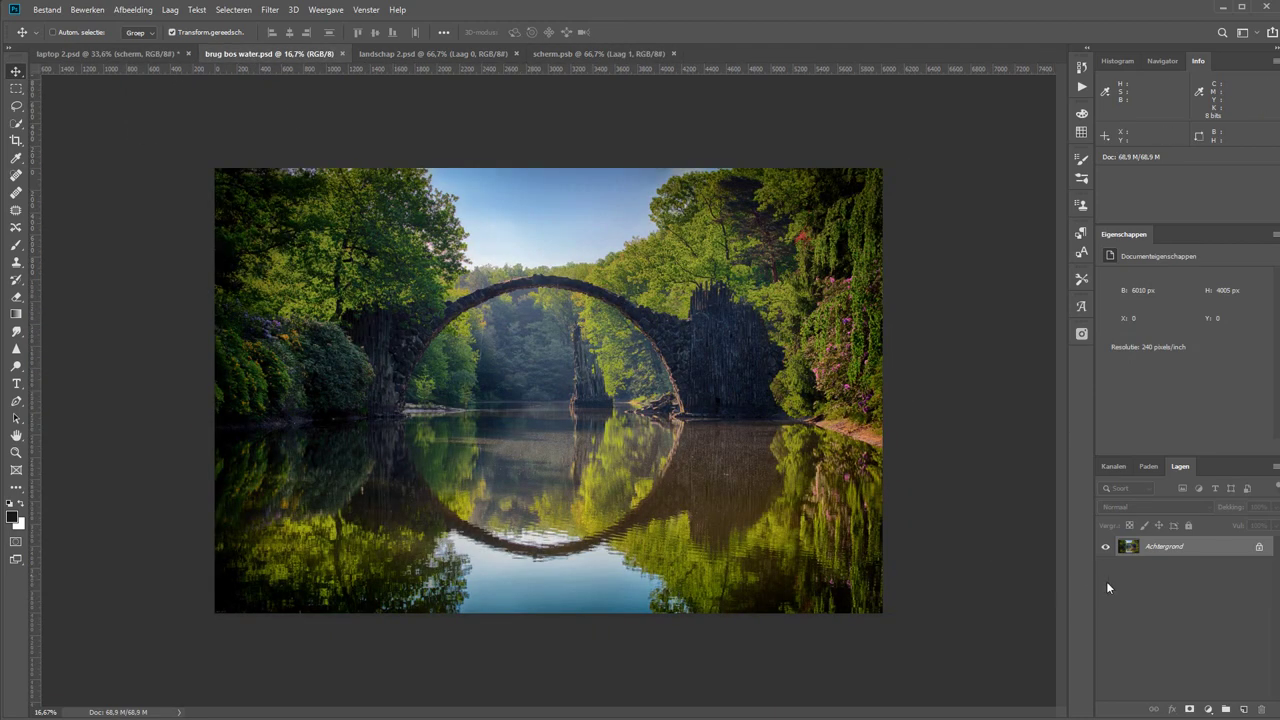
{"action": "mouse_move", "coordinate": [1128, 548]}
{"action": "left_mouse_down"}
{"action": "mouse_move", "coordinate": [497, 287]}
{"action": "mouse_move", "coordinate": [445, 452]}
{"action": "left_mouse_up"}
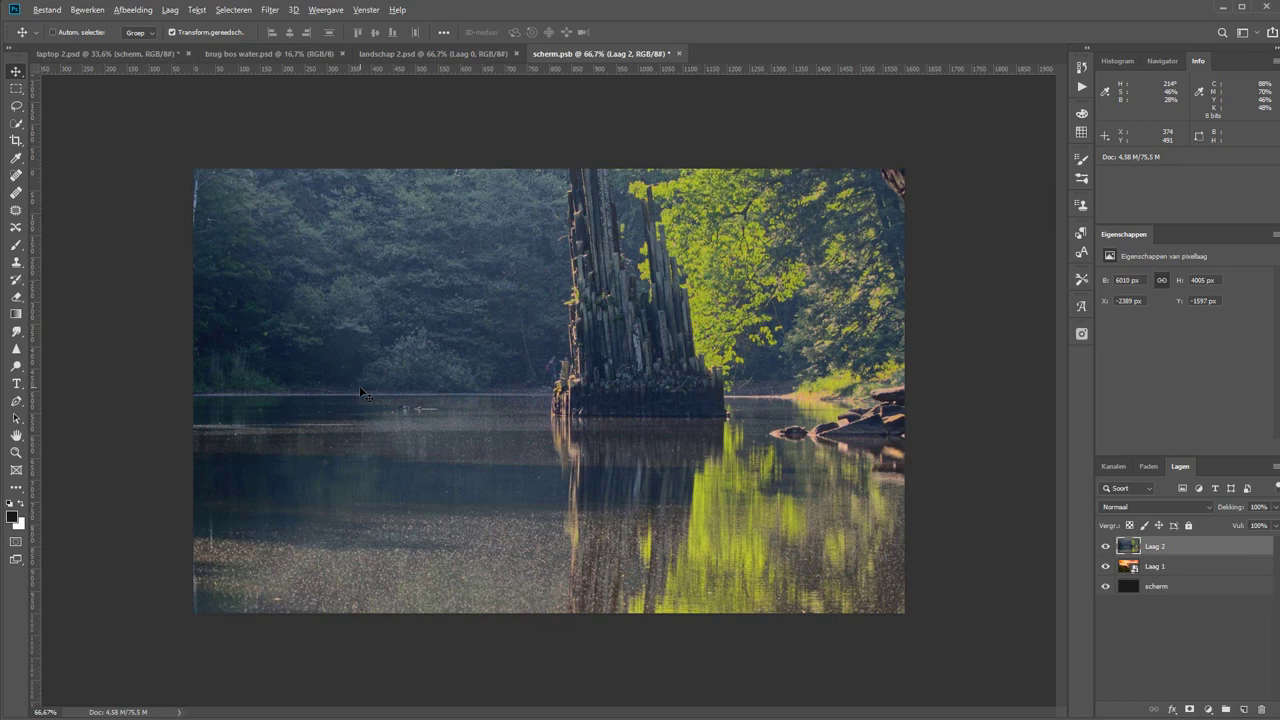
{"action": "scroll", "coordinate": [361, 393], "scroll_direction": "down", "scroll_amount": 3}
{"action": "scroll", "coordinate": [361, 393], "scroll_direction": "down", "scroll_amount": 2}
{"action": "scroll", "coordinate": [361, 393], "scroll_direction": "down", "scroll_amount": 2}
{"action": "scroll", "coordinate": [360, 360], "scroll_direction": "down", "scroll_amount": 1}
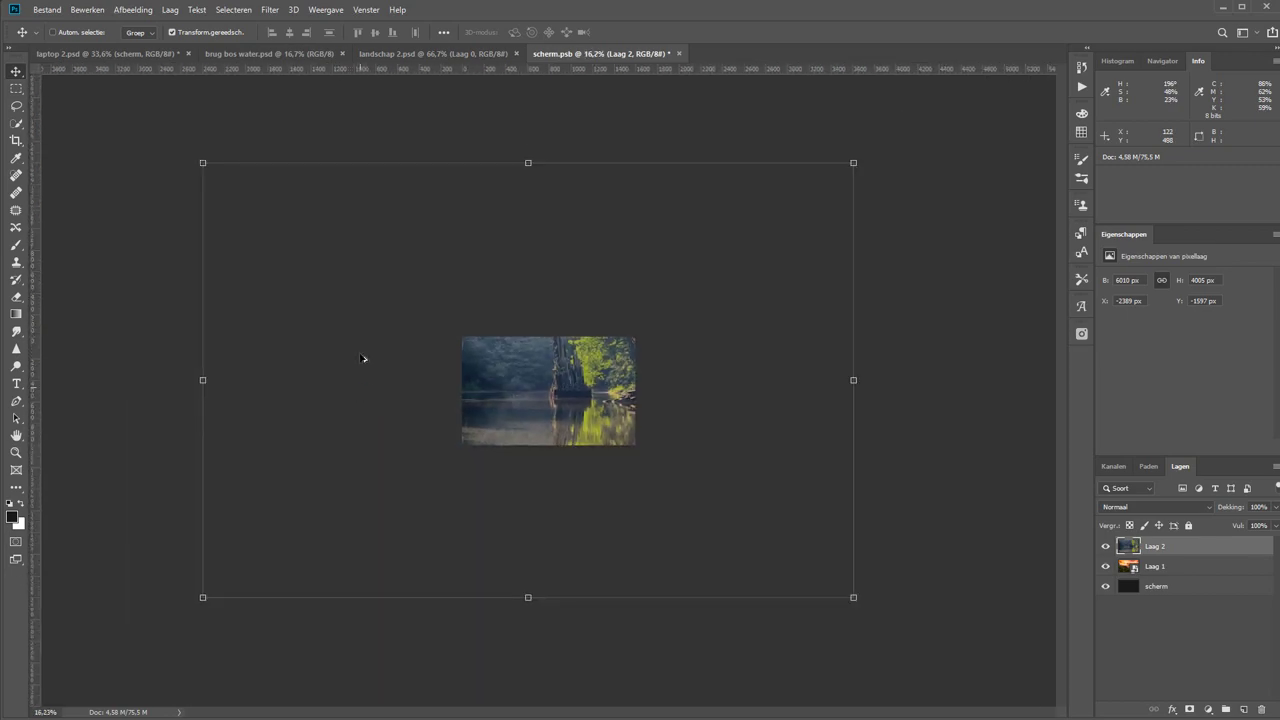
{"action": "mouse_move", "coordinate": [203, 163]}
{"action": "left_mouse_down"}
{"action": "mouse_move", "coordinate": [412, 317]}
{"action": "mouse_move", "coordinate": [423, 309]}
{"action": "left_mouse_up"}
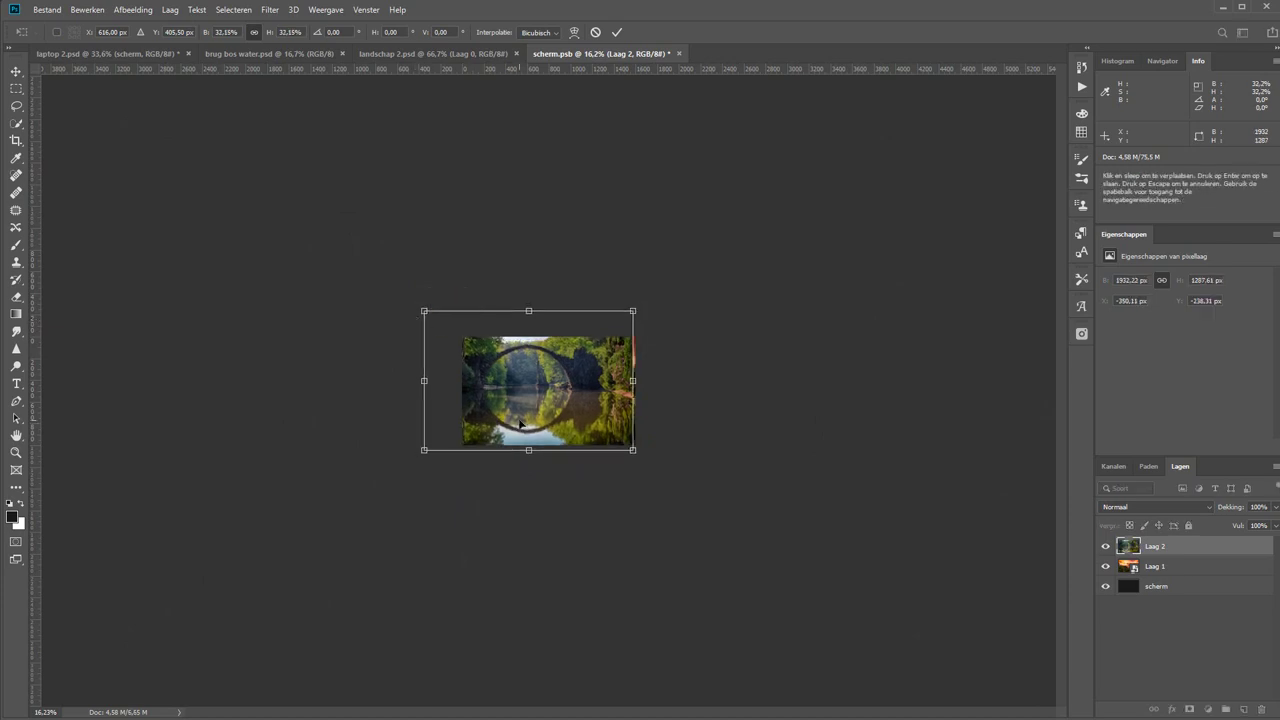
{"action": "left_click_drag", "start_coordinate": [521, 403], "coordinate": [542, 415]}
{"action": "left_click_drag", "start_coordinate": [444, 321], "coordinate": [459, 331]}
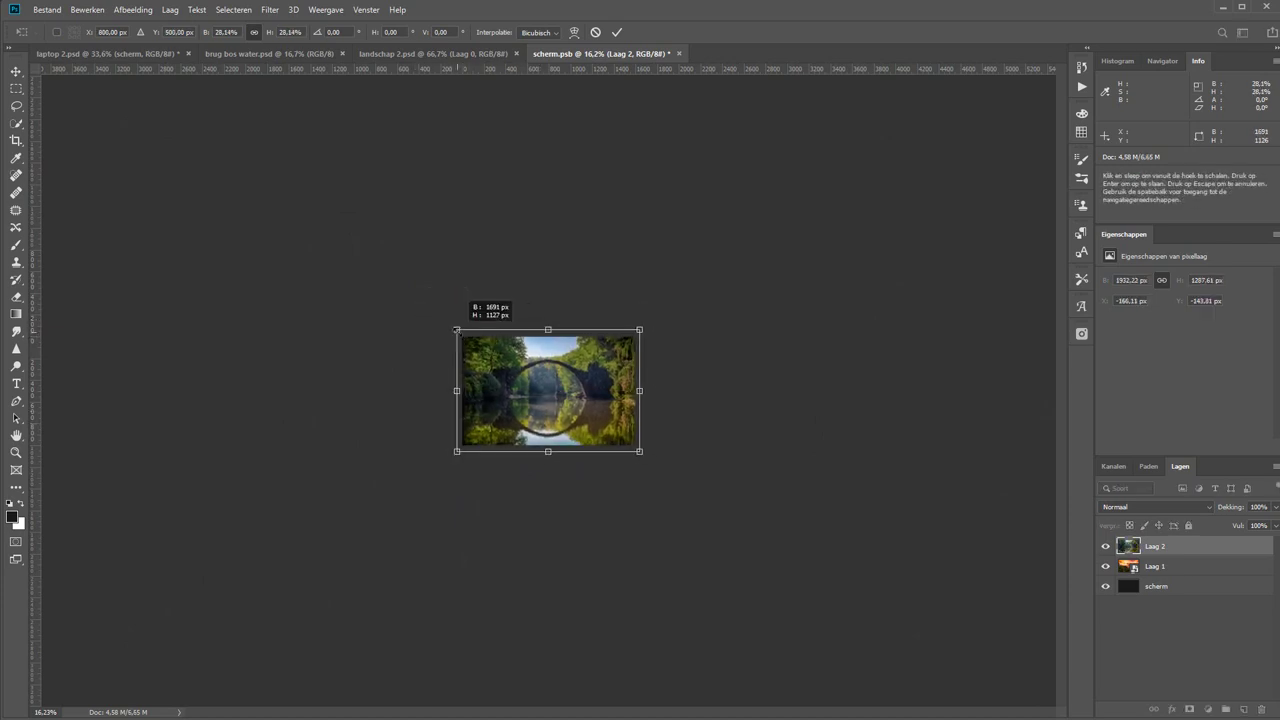
{"action": "key", "text": "Return"}
{"action": "key", "text": "ctrl+0"}
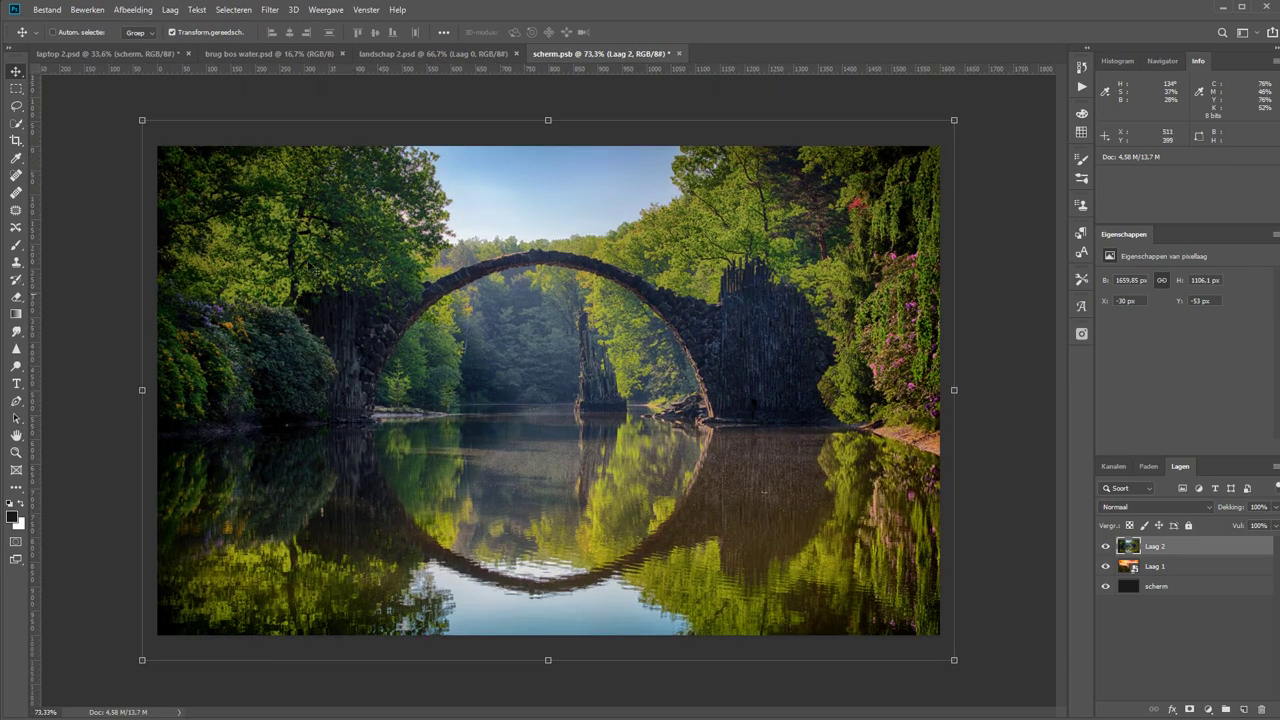
Step: Save and close scherm.psb, returning to laptop 2.psd now showing the bridge photo
{"action": "left_click", "coordinate": [87, 10]}
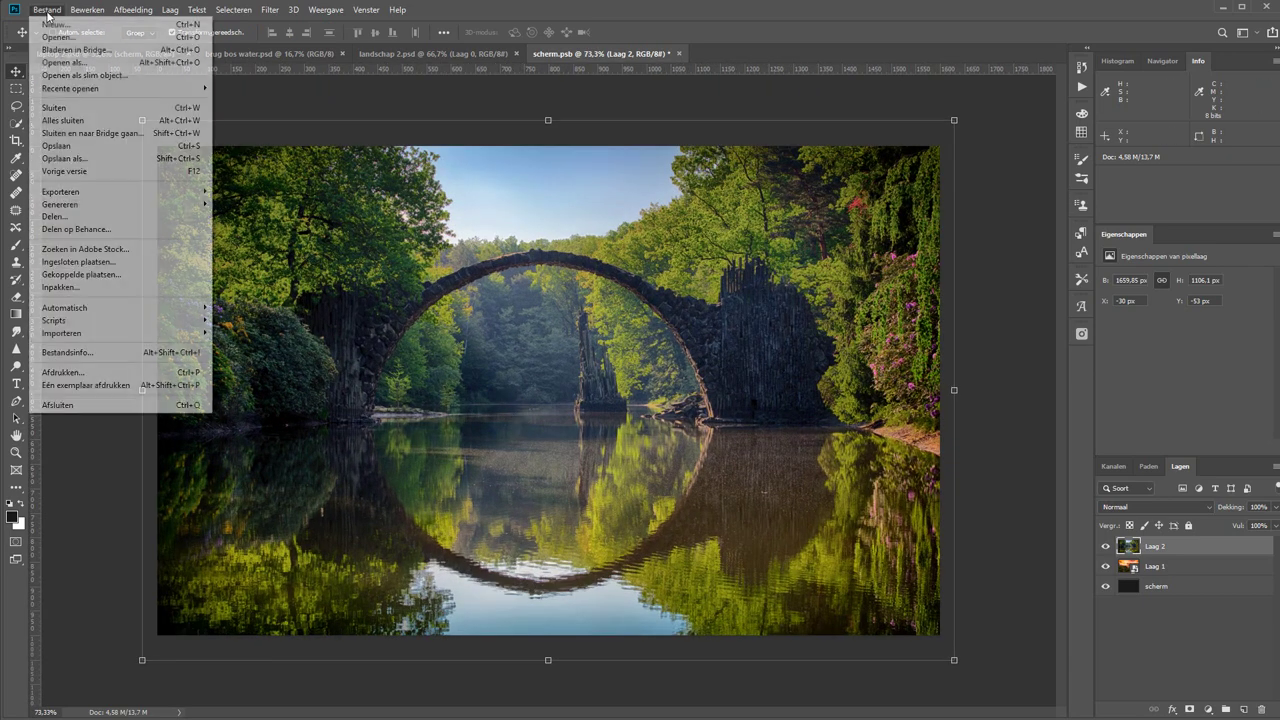
{"action": "left_click", "coordinate": [89, 149]}
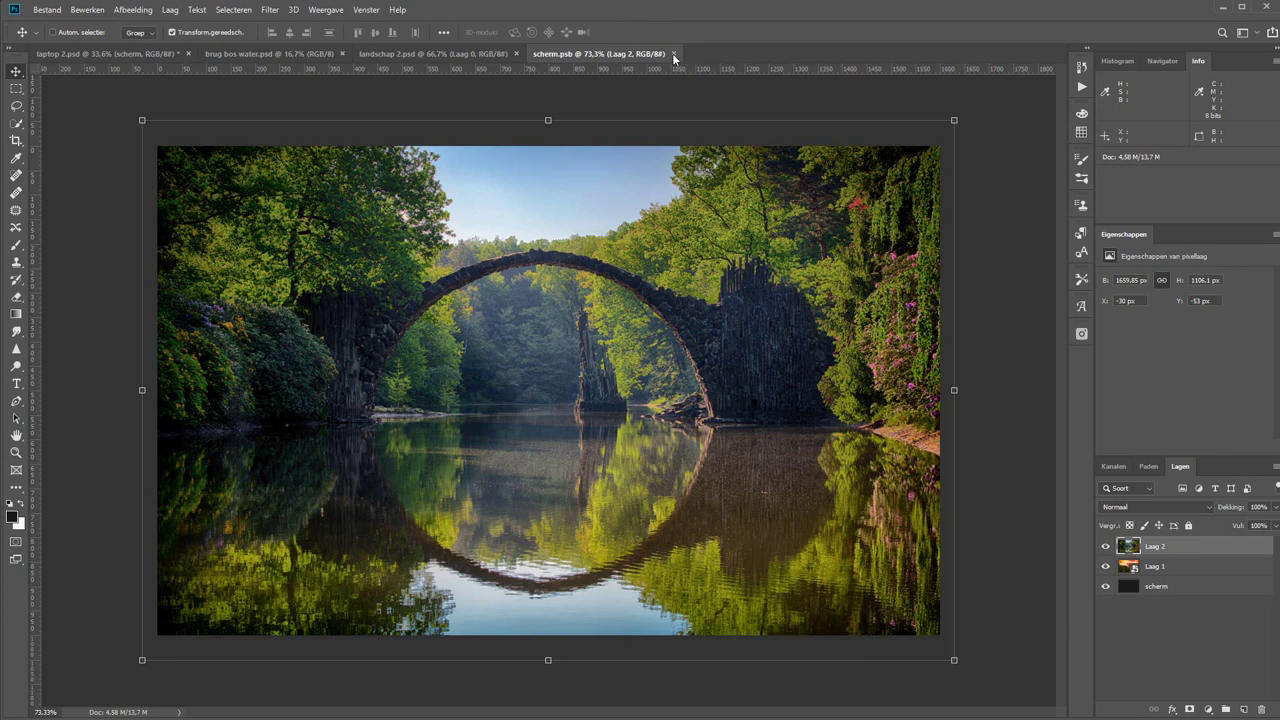
{"action": "left_click", "coordinate": [674, 53]}
{"action": "left_click", "coordinate": [103, 54]}
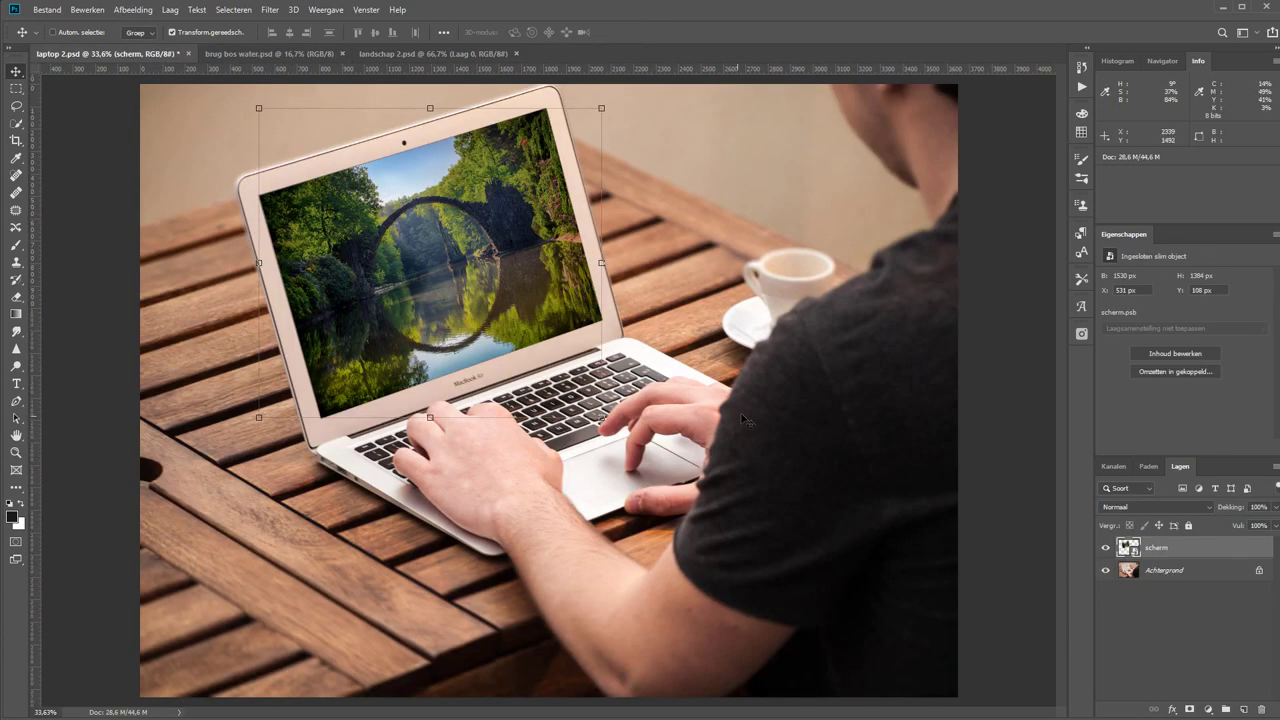
{"action": "scroll", "coordinate": [563, 405], "scroll_direction": "down", "scroll_amount": 1}
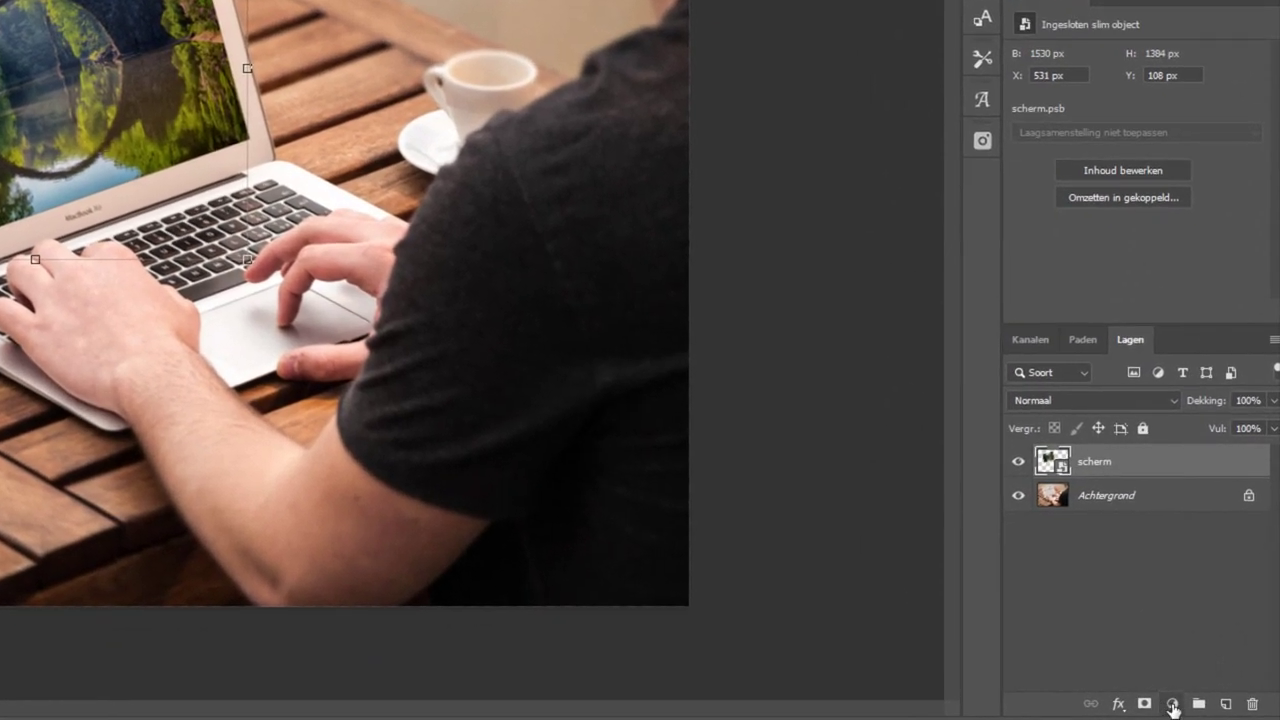
Step: Add a Kleurtoon/verzadiging adjustment layer clipped to the scherm layer
{"action": "left_click", "coordinate": [1171, 704]}
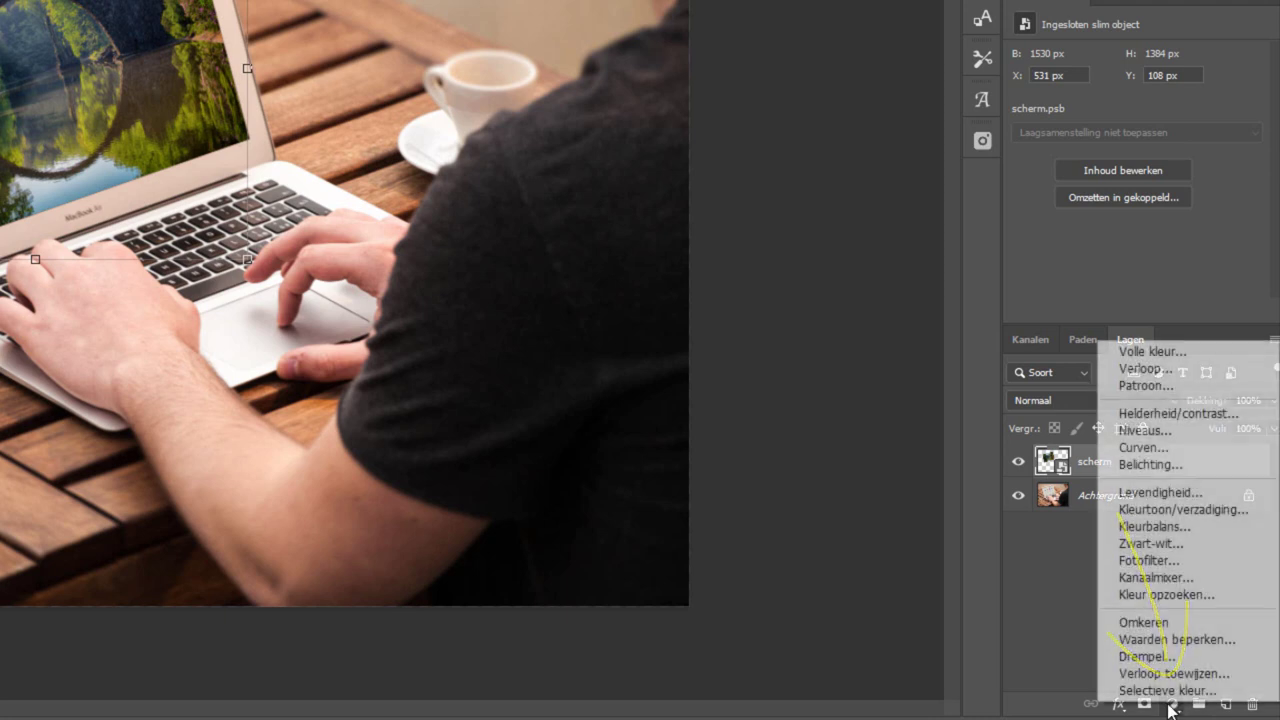
{"action": "left_click", "coordinate": [1158, 511]}
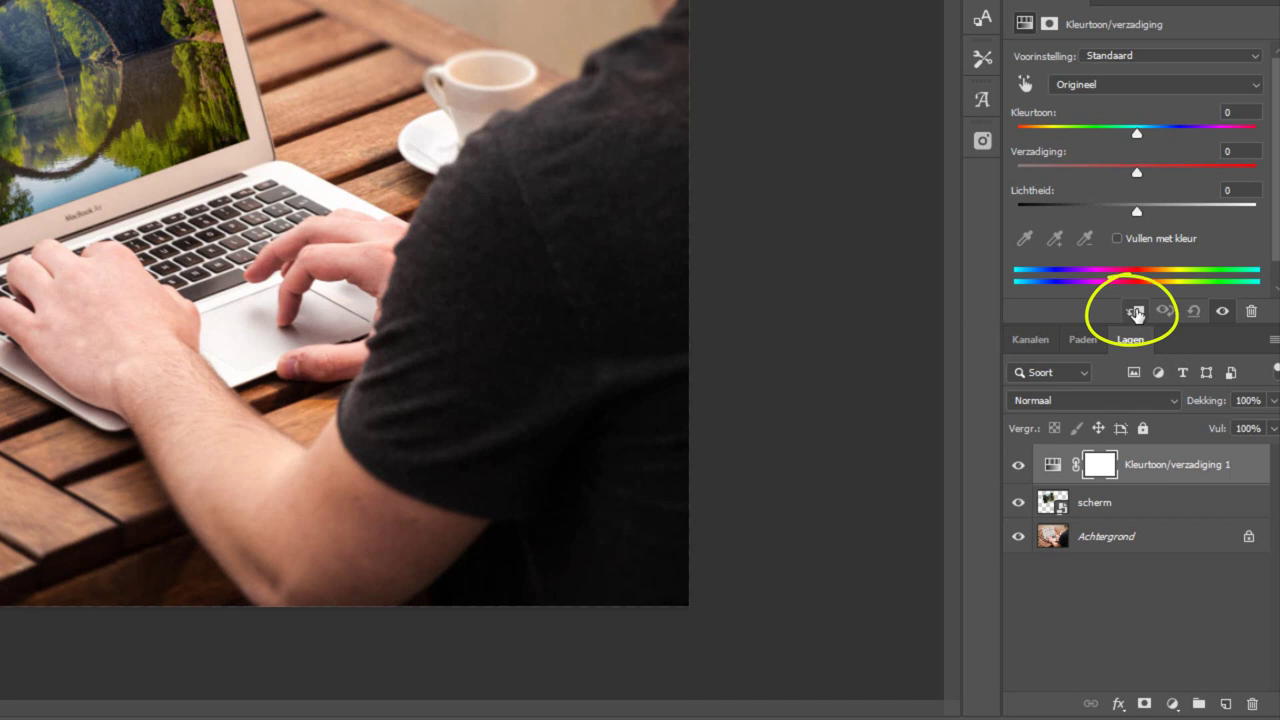
{"action": "left_click", "coordinate": [1137, 314]}
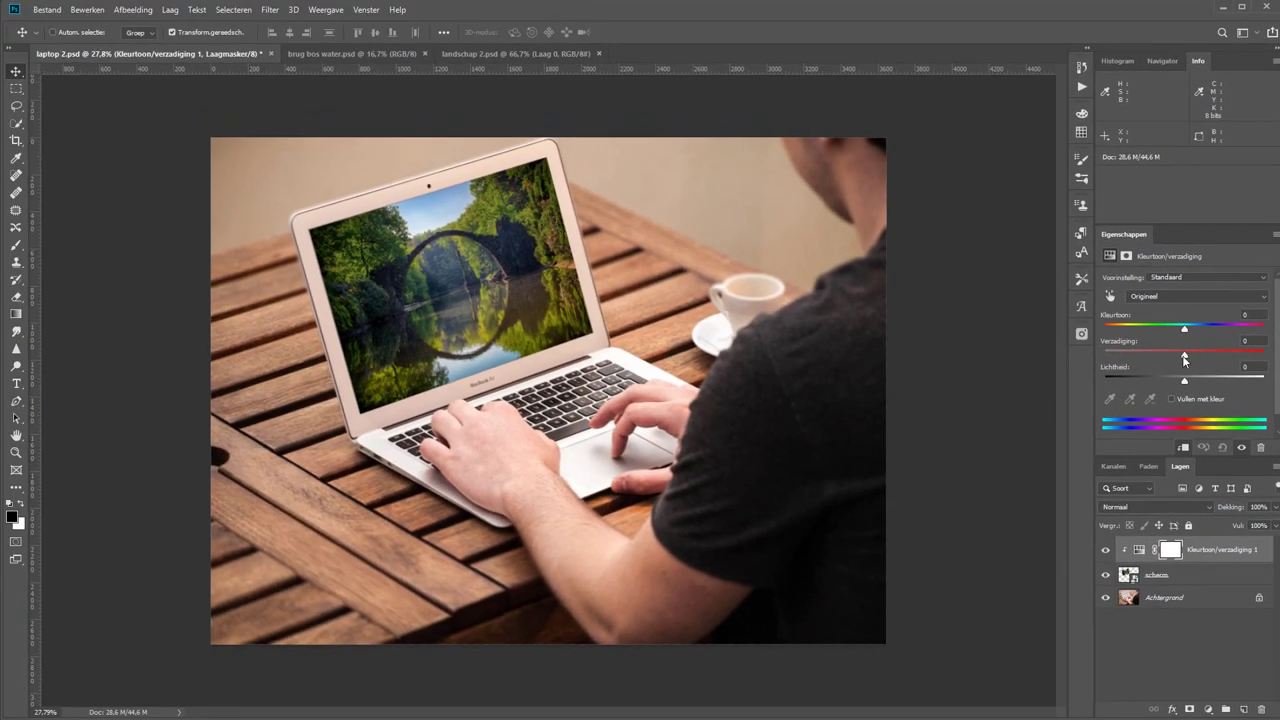
Step: Test Verzadiging at -100, then settle it at about -21 and deselect the layer
{"action": "left_click_drag", "start_coordinate": [1184, 357], "coordinate": [1056, 353]}
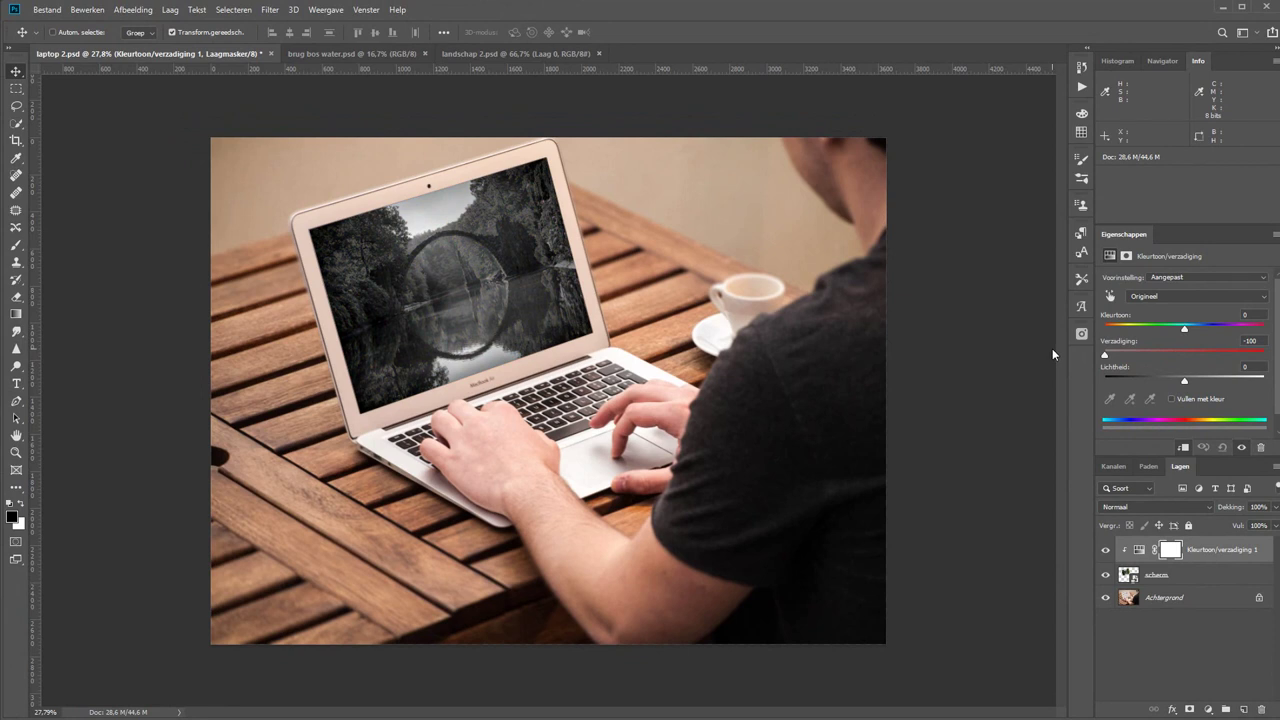
{"action": "left_click_drag", "start_coordinate": [1052, 349], "coordinate": [1178, 362]}
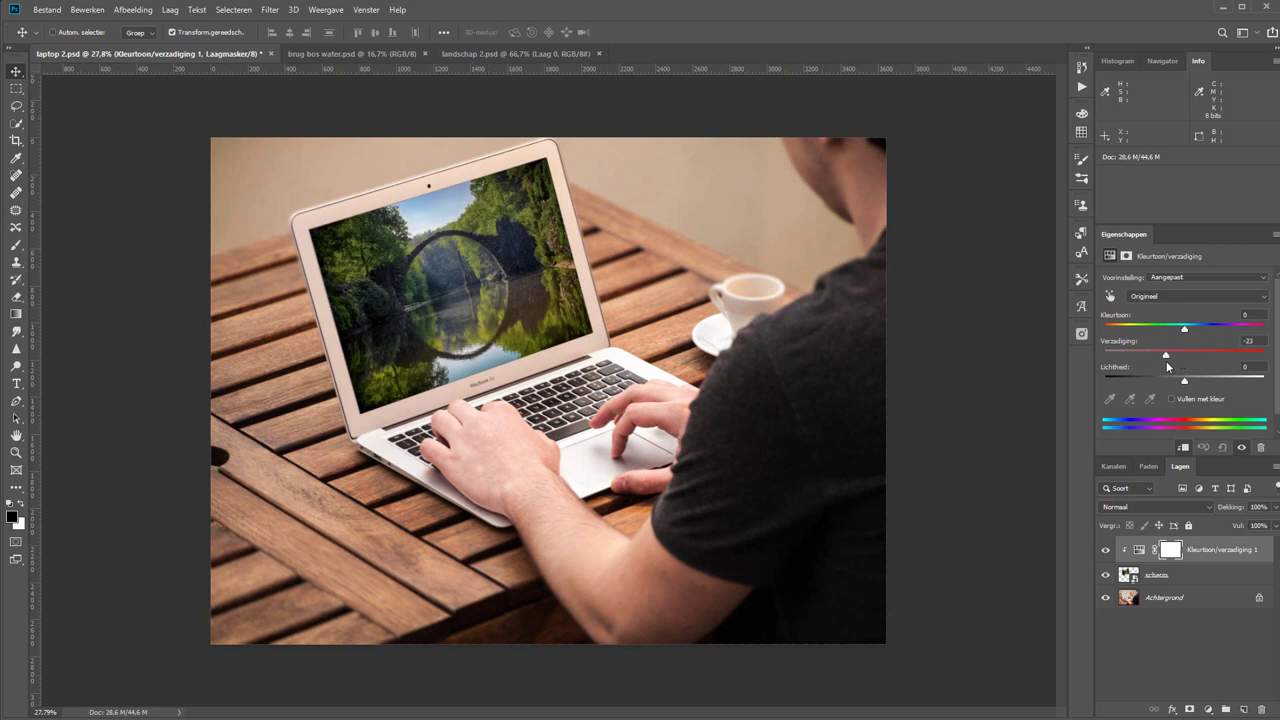
{"action": "left_click", "coordinate": [1166, 647]}
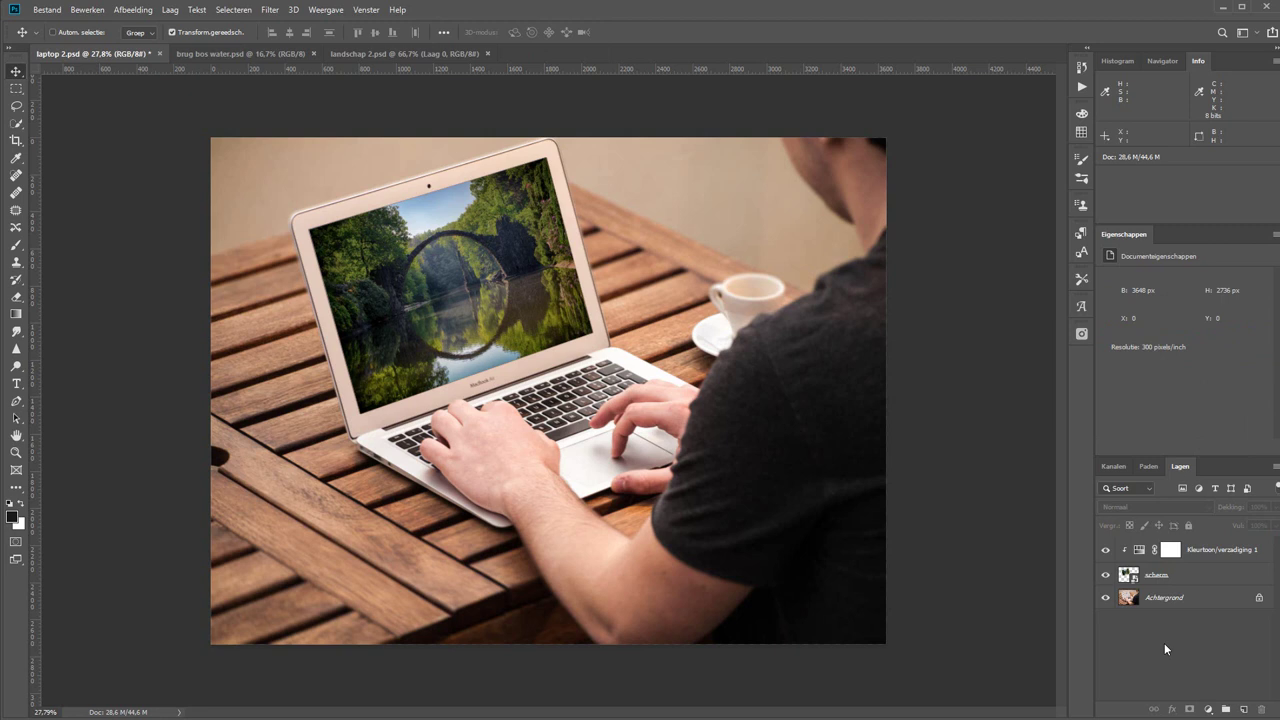